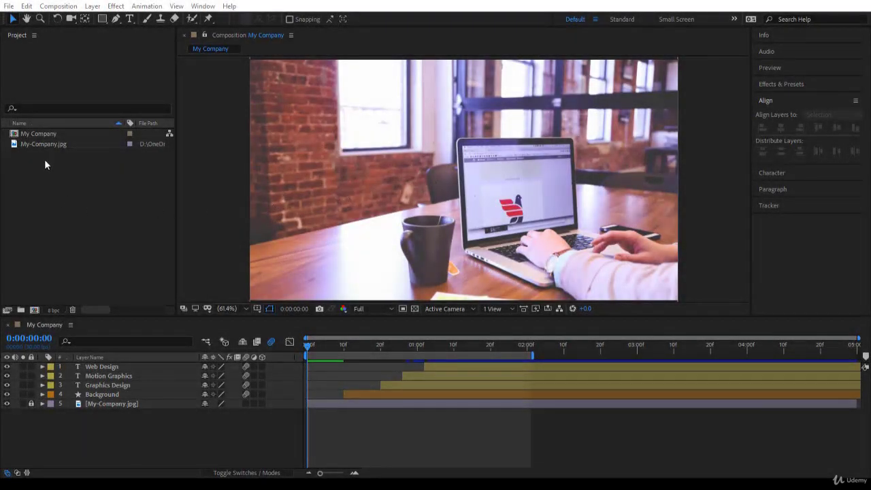
Step: Focus the Project panel, select the My Company composition, then clear the selection
click(28, 32)
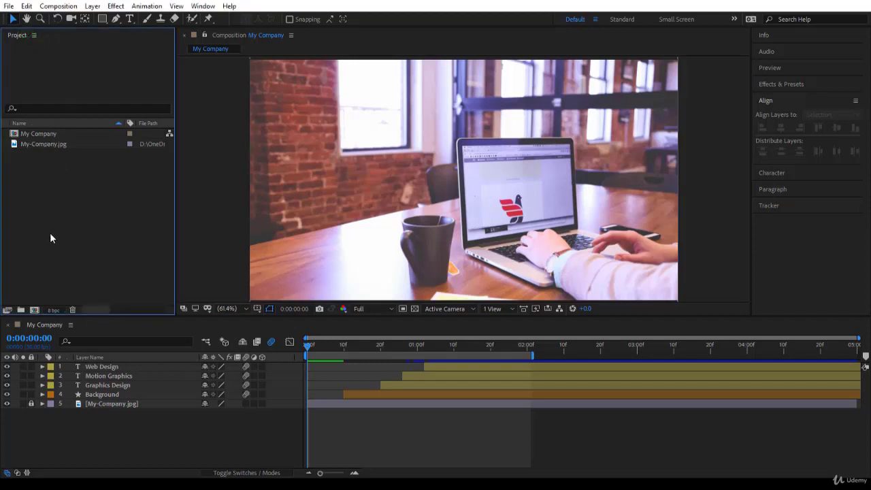
click(47, 133)
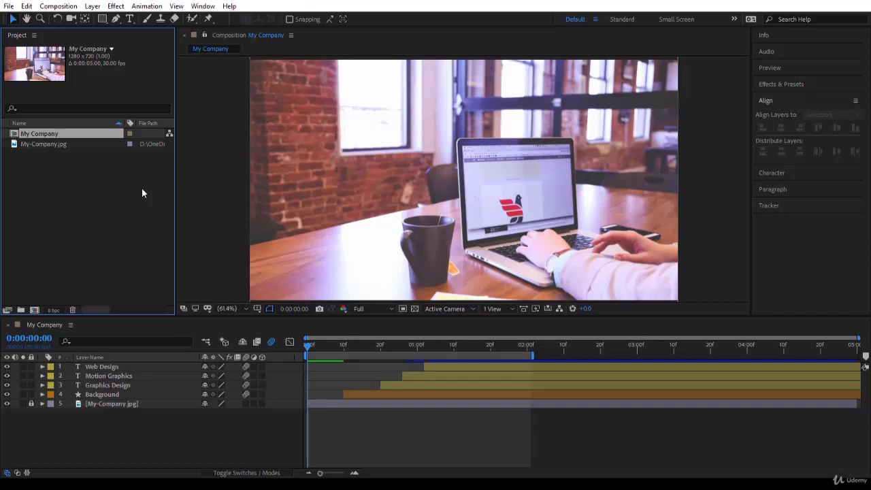
click(83, 247)
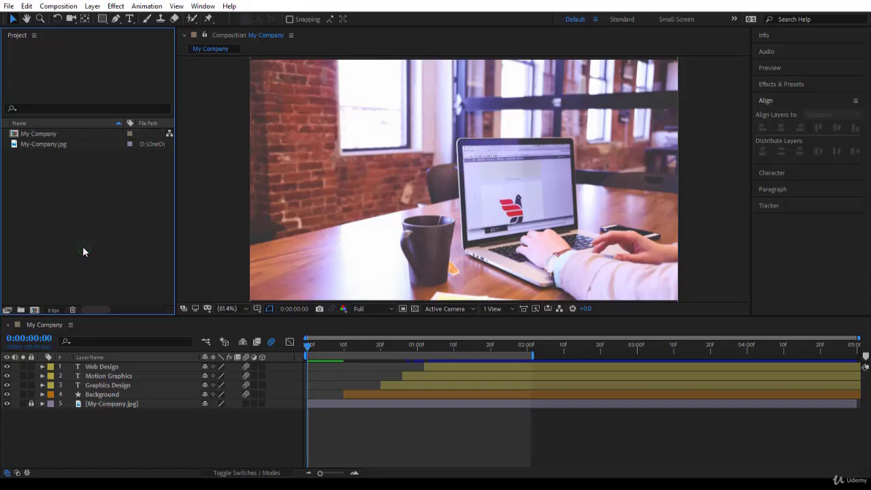
Step: Create a folder named Company, move My Company and My-Company.jpg into it, and collapse it
click(21, 311)
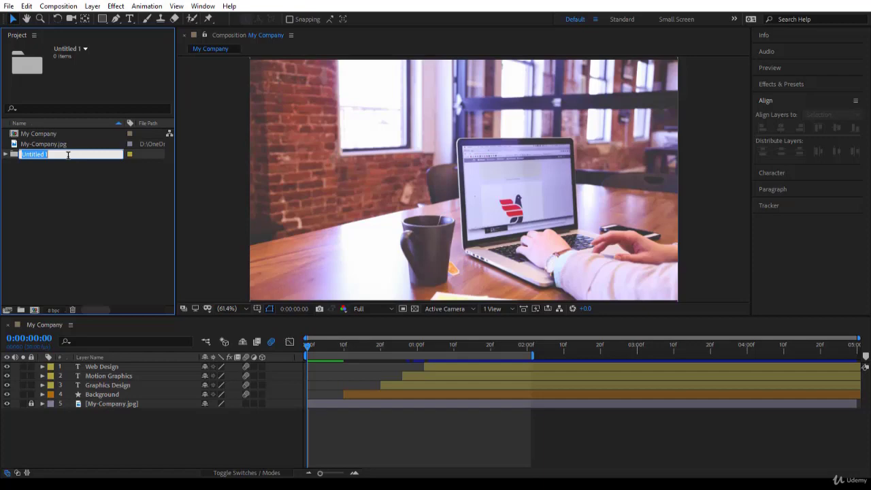
text(Company)
key(Return)
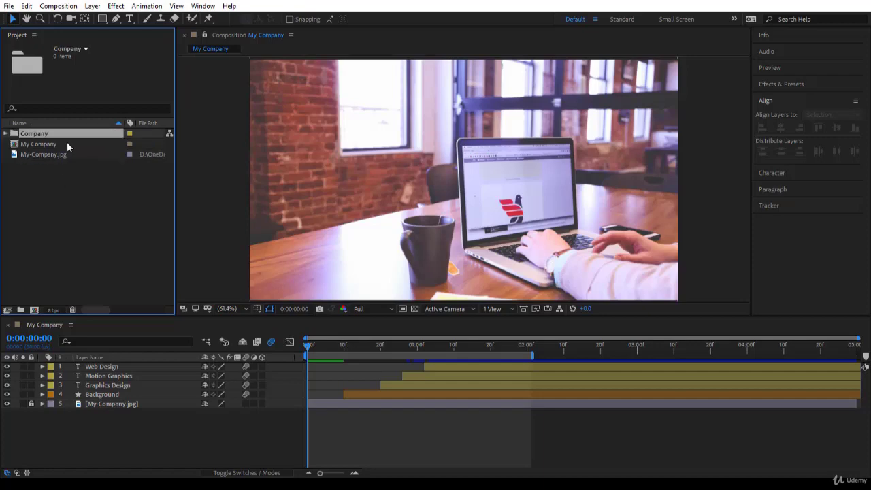
click(36, 211)
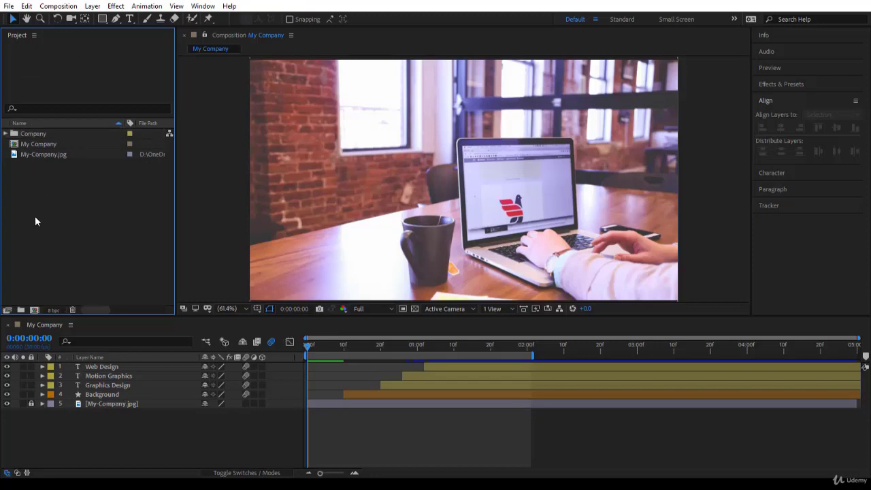
drag(42, 176, 51, 131)
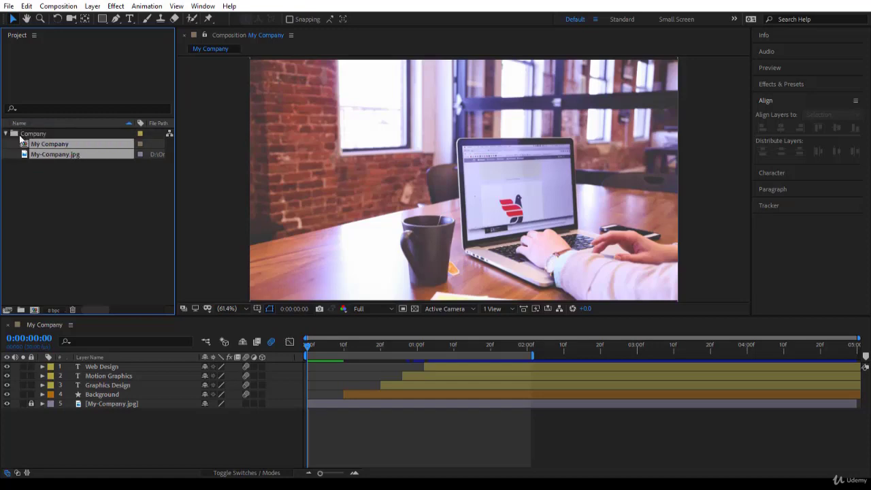
click(5, 134)
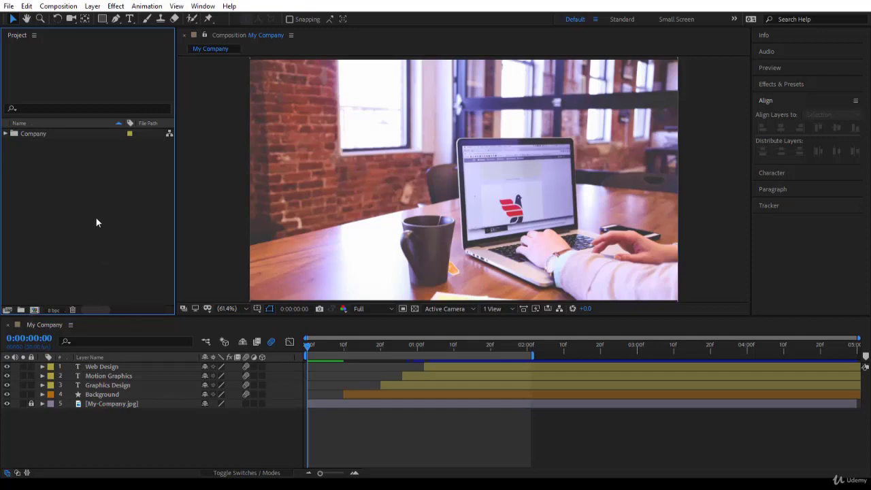
Step: Create a second folder named Flood and select it as the import destination
click(21, 310)
text(Flood)
key(Return)
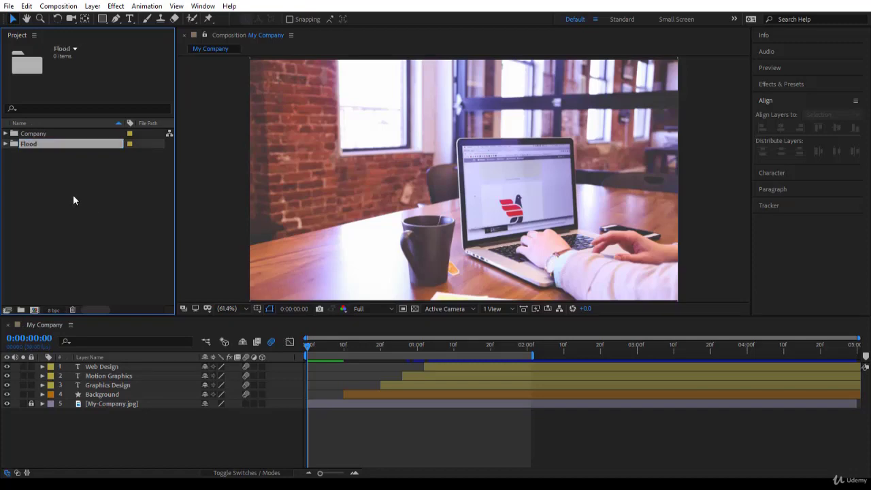
click(72, 195)
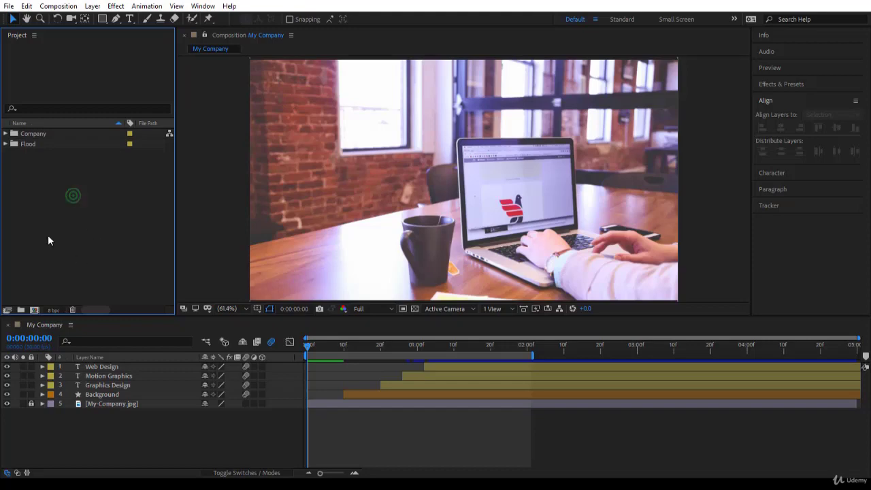
right_click(65, 202)
click(48, 168)
click(59, 144)
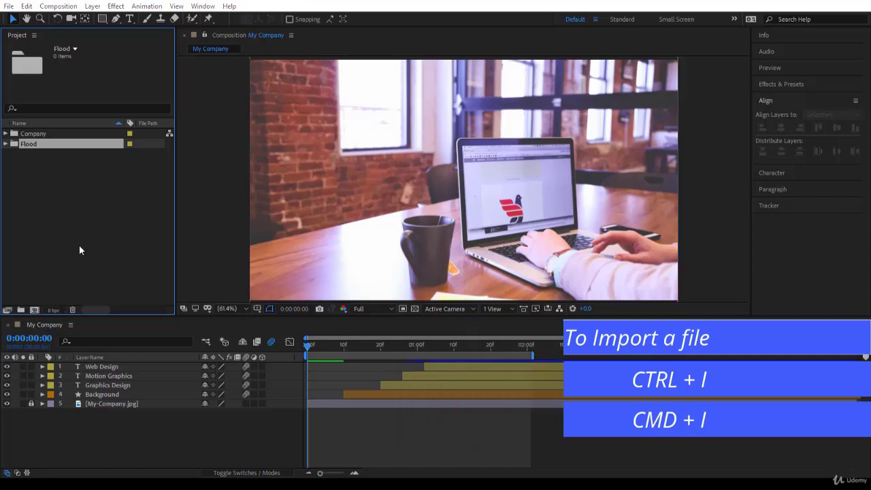
Step: Import Arial View Lake.mp4 into the Flood folder with a matching composition, then collapse the folder
key(ctrl+i)
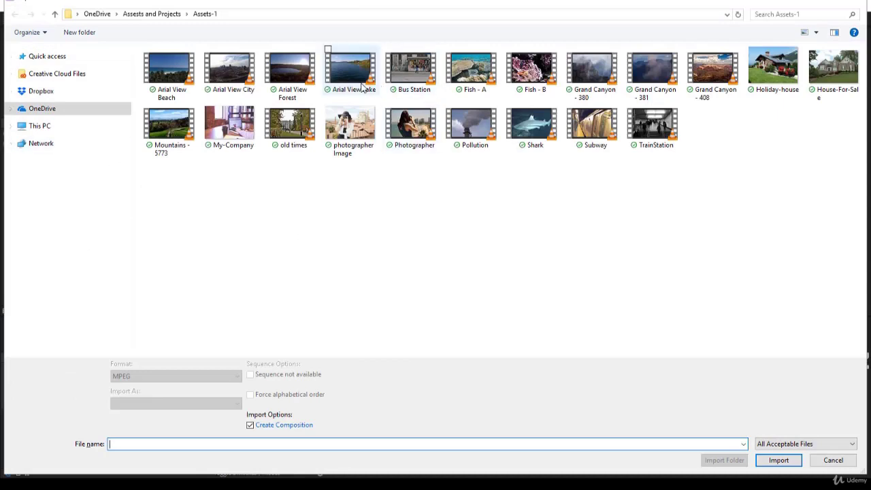
click(351, 75)
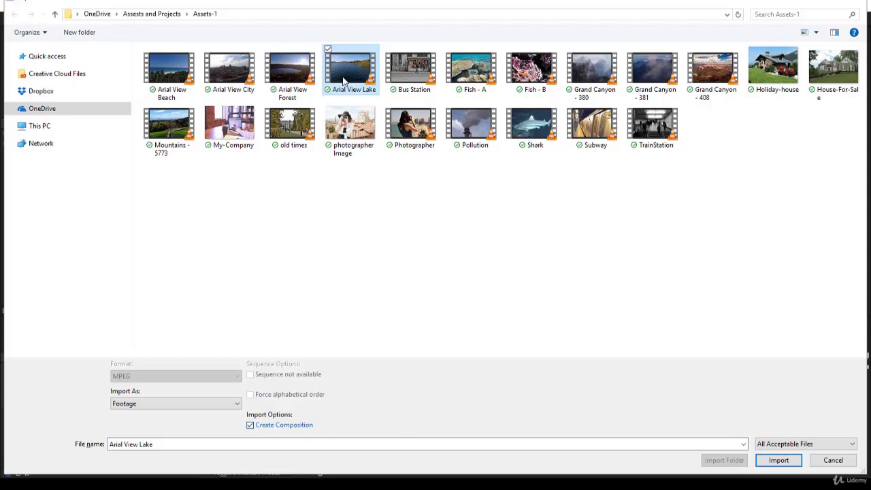
click(794, 463)
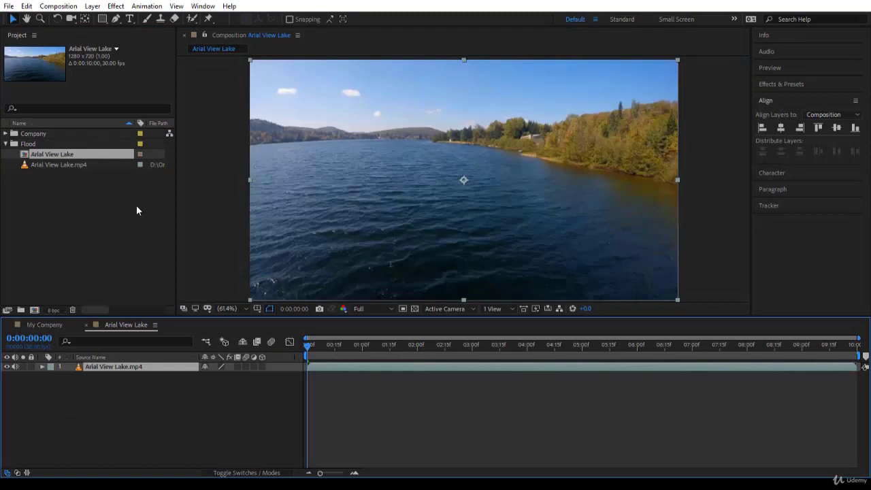
click(130, 208)
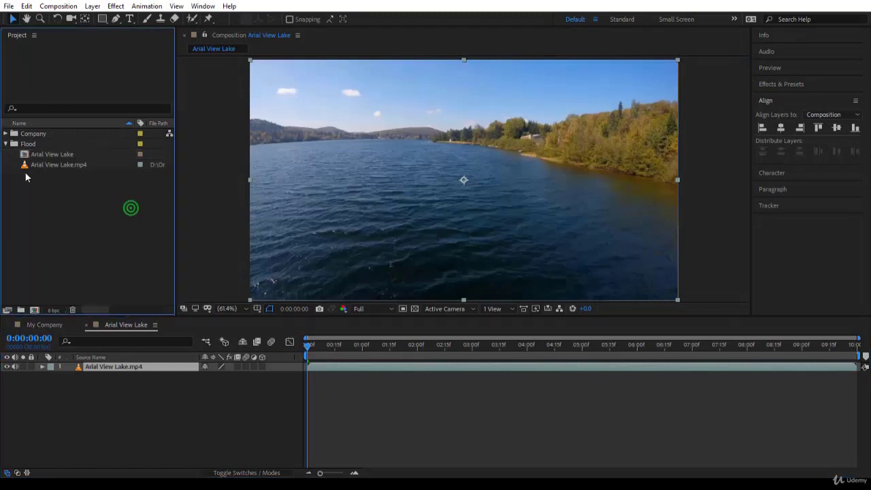
click(49, 155)
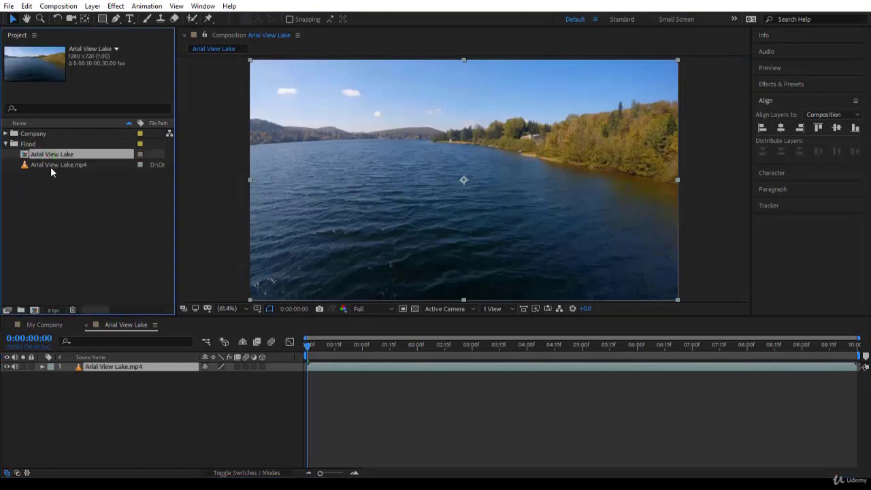
click(50, 167)
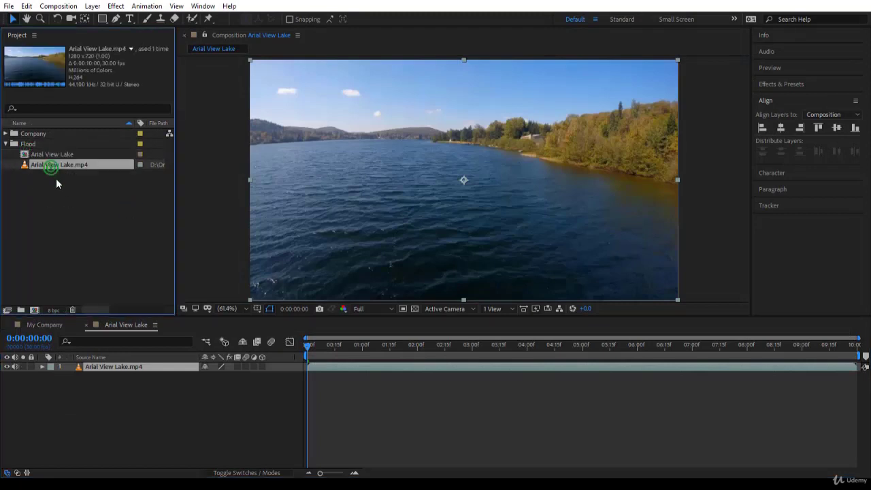
click(29, 145)
click(6, 145)
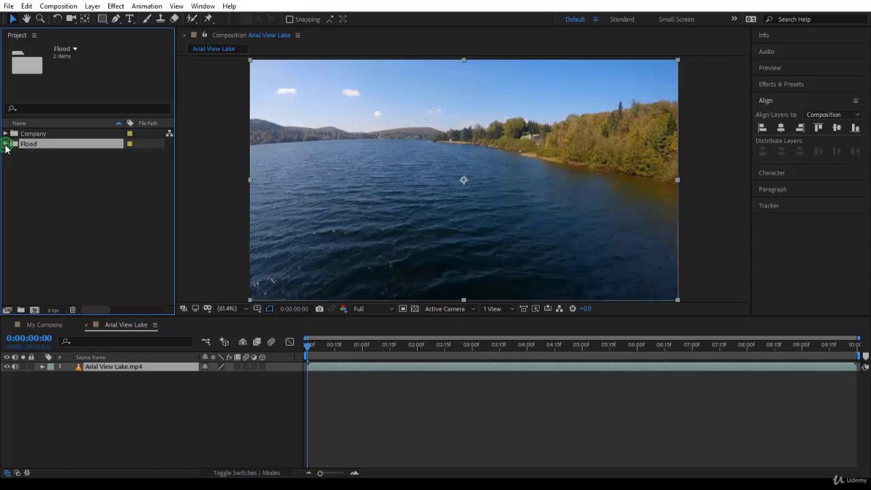
Step: Lock the Arial View Lake.mp4 layer in the timeline and toggle its audio off and back on
click(6, 144)
click(58, 224)
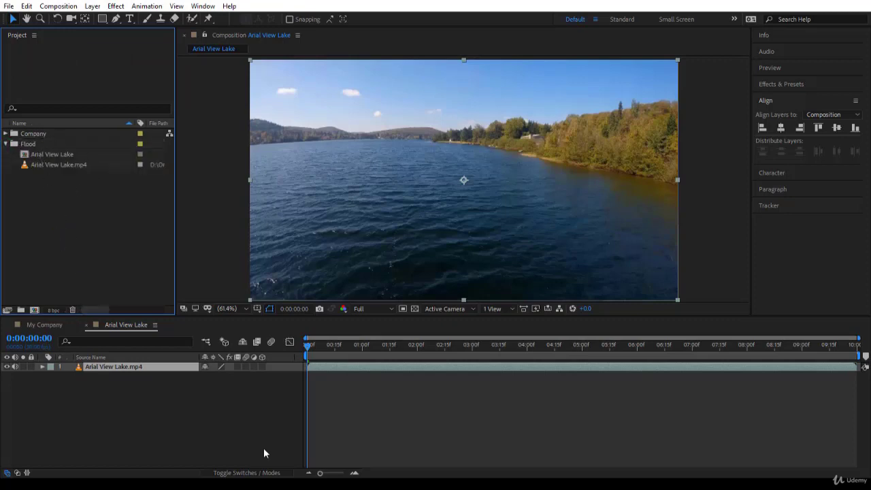
click(30, 366)
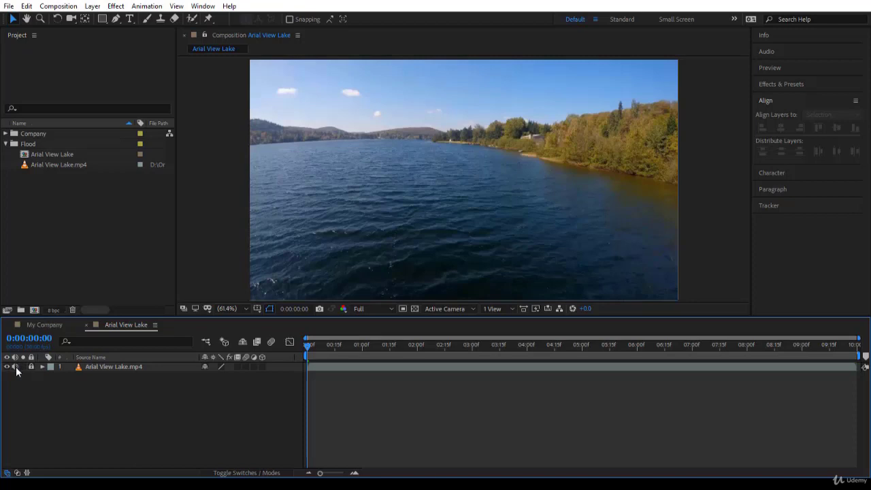
click(16, 367)
click(17, 368)
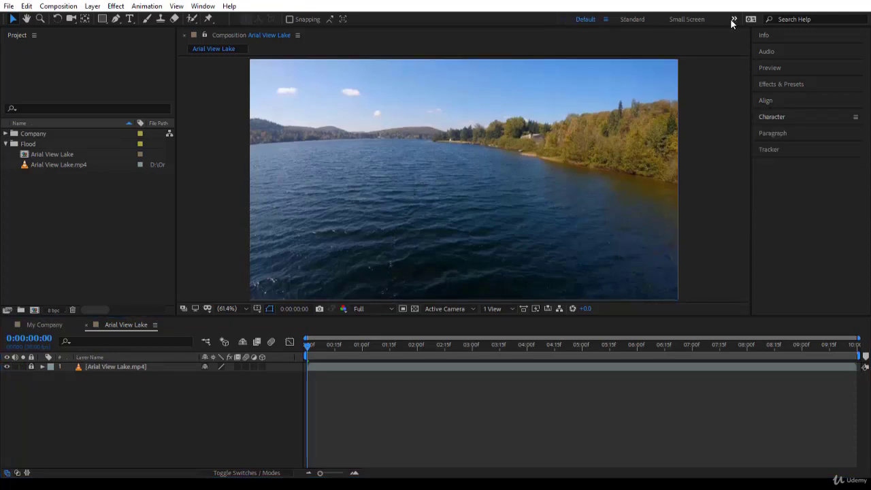
Step: Switch the workspace to Text 2 from the additional workspaces list
click(734, 20)
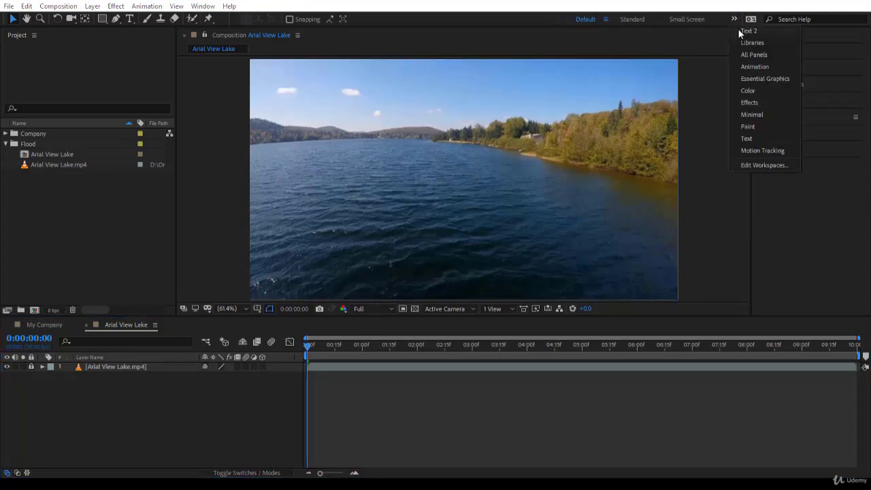
click(742, 31)
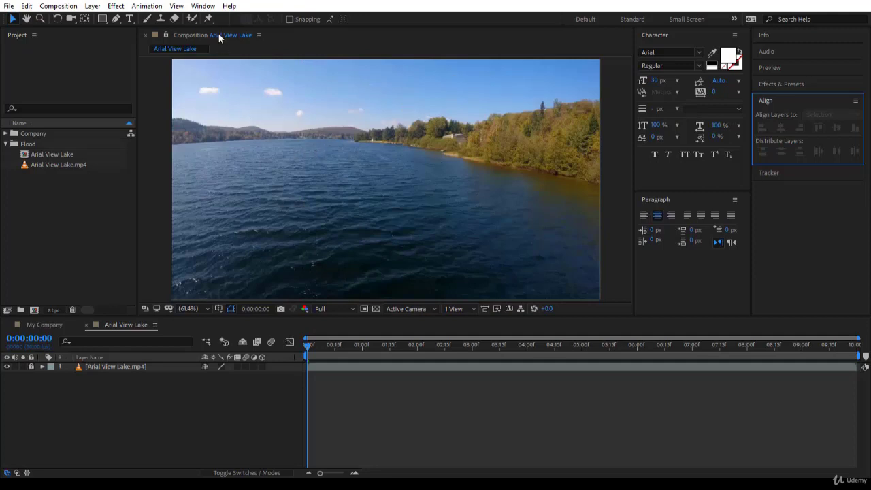
Step: Choose the Type tool and set the font size to 50 px
click(129, 19)
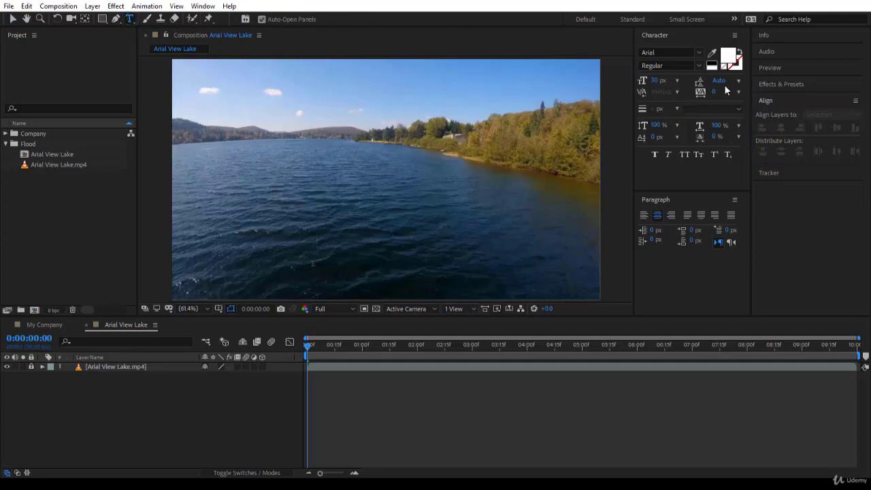
click(655, 81)
text(50)
key(Return)
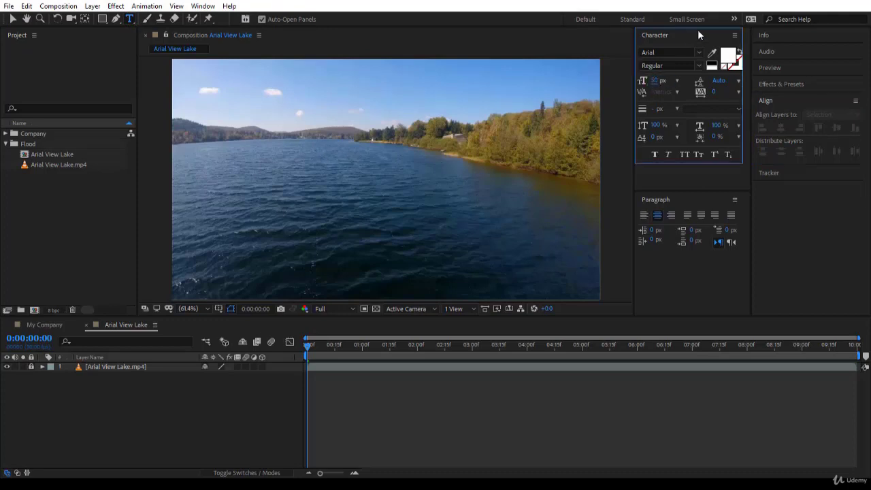
Step: Type the headline 'Forest flooded by heavy rain' over the water and move it right into frame
click(227, 242)
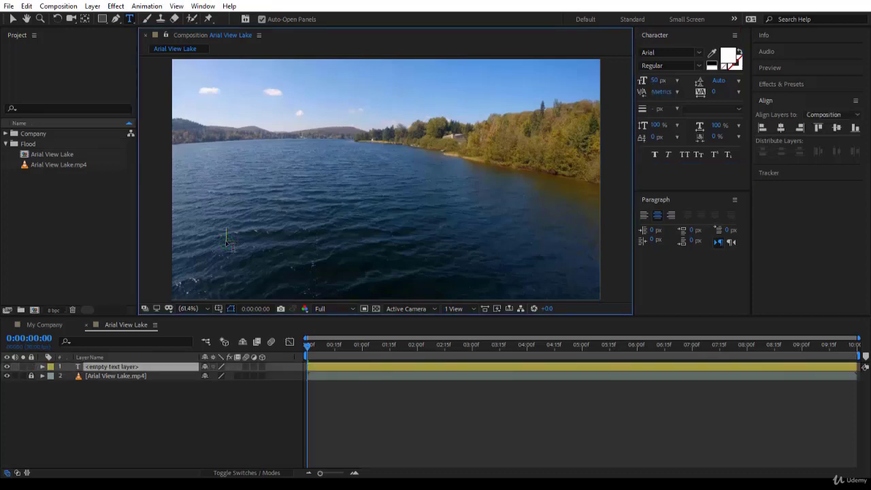
text(Forest flooded by heavy rain)
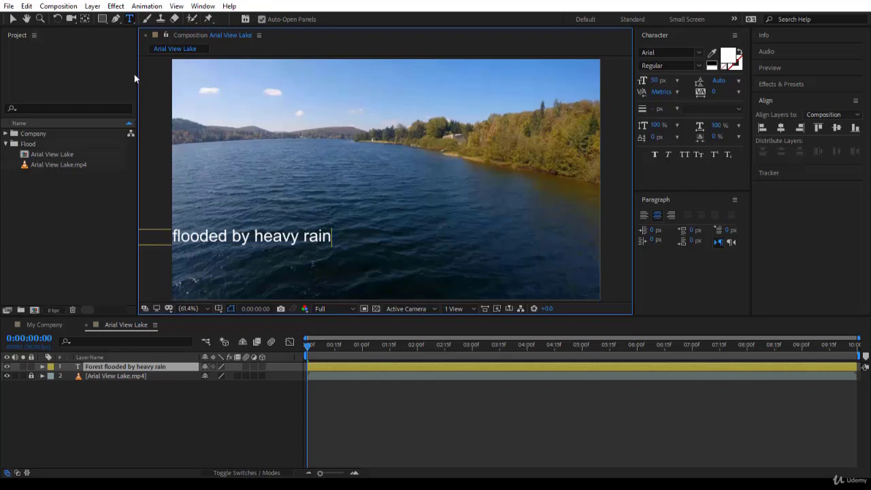
click(13, 19)
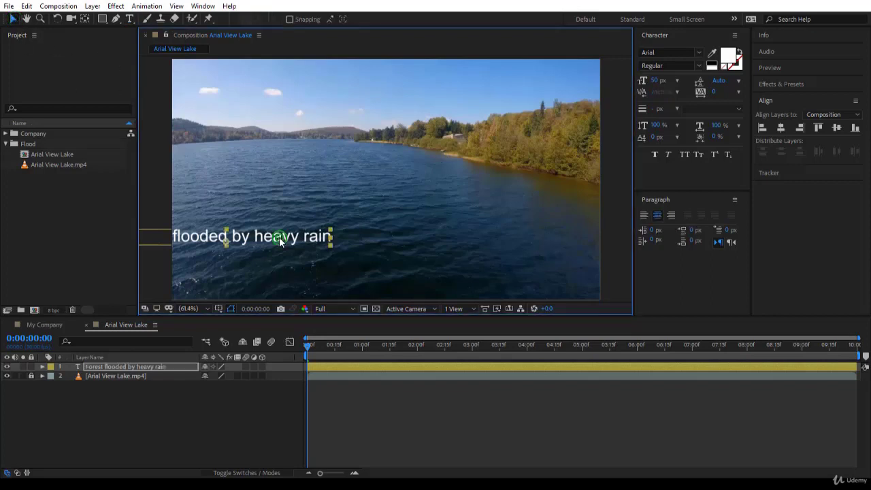
drag(279, 236, 377, 245)
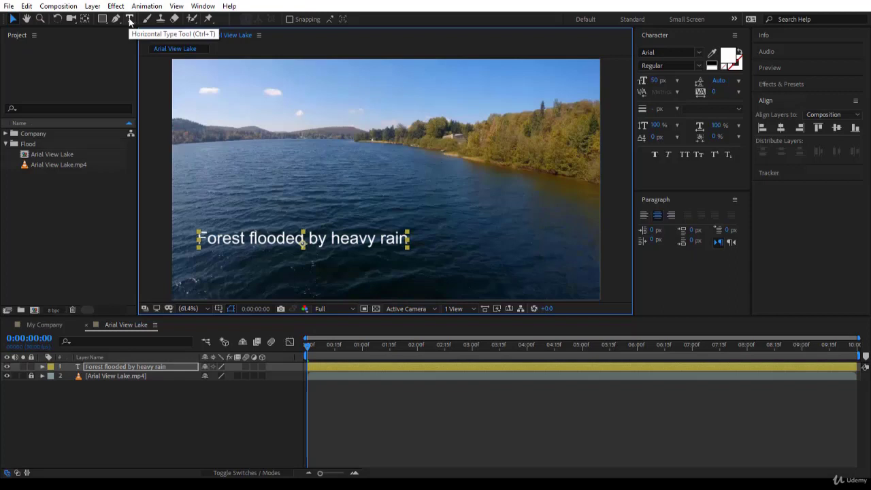
key(ctrl+t)
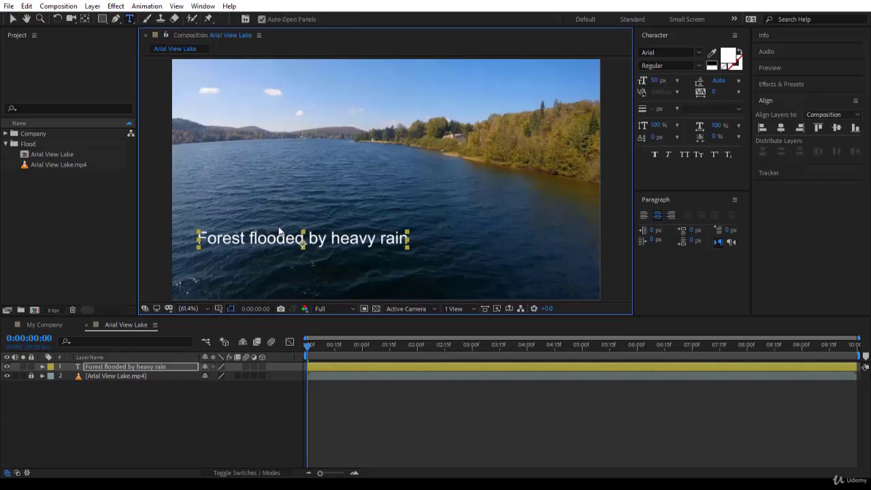
Step: Add the 30 px line 'Damage estimated at US$20M' below the headline and move it into frame
click(199, 256)
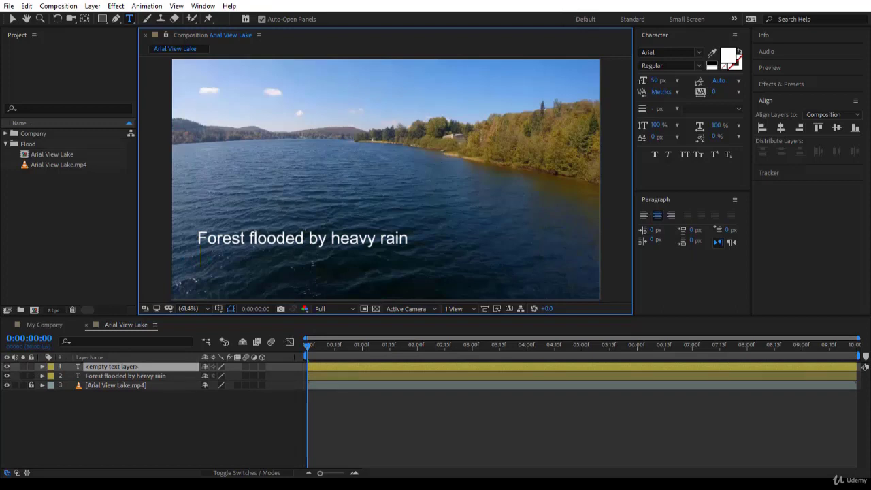
text(Damage estimated at US$20M)
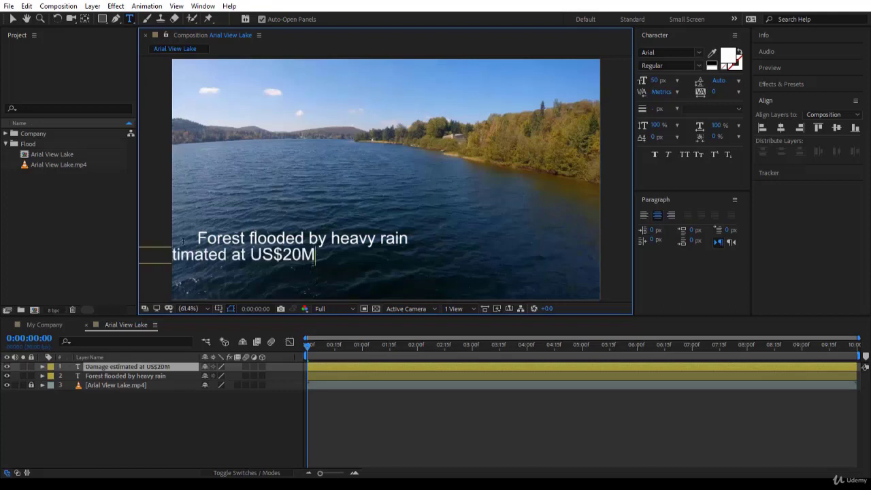
key(KP_Enter)
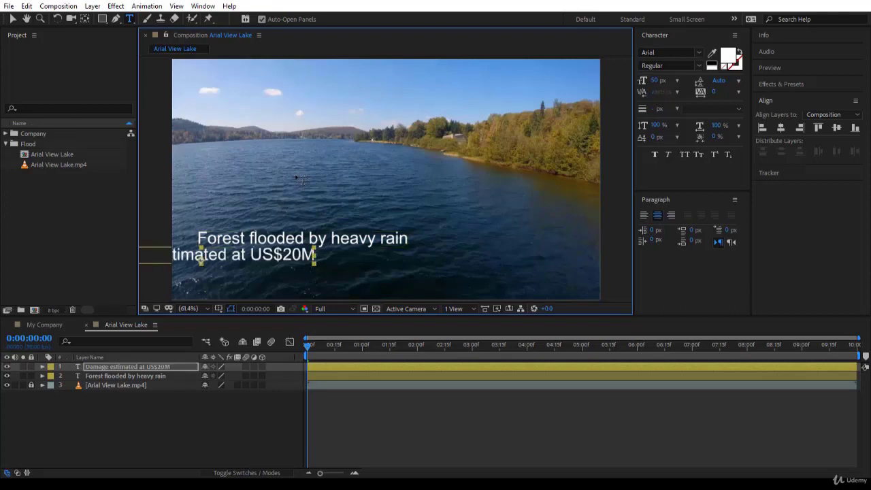
click(655, 80)
text(30)
key(Return)
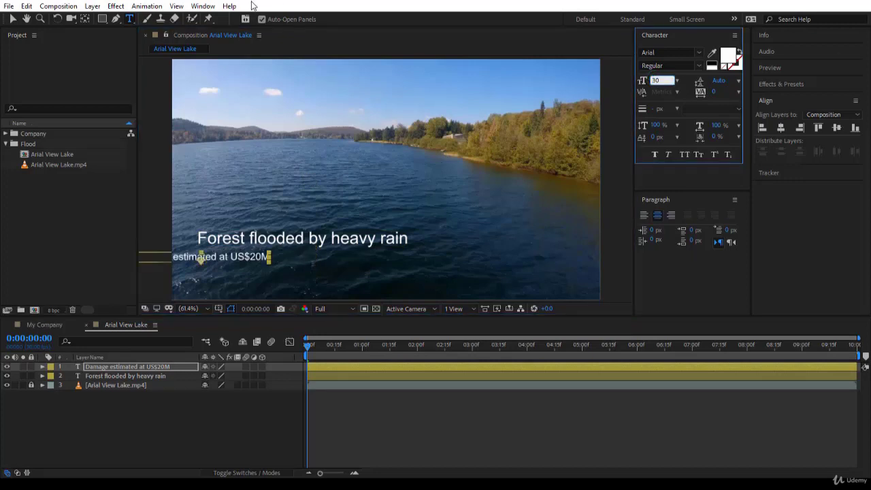
click(14, 18)
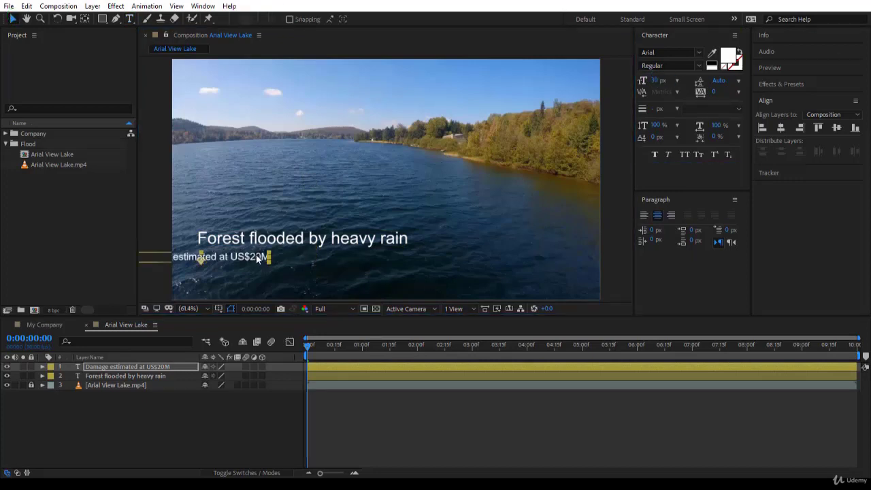
drag(259, 260, 315, 258)
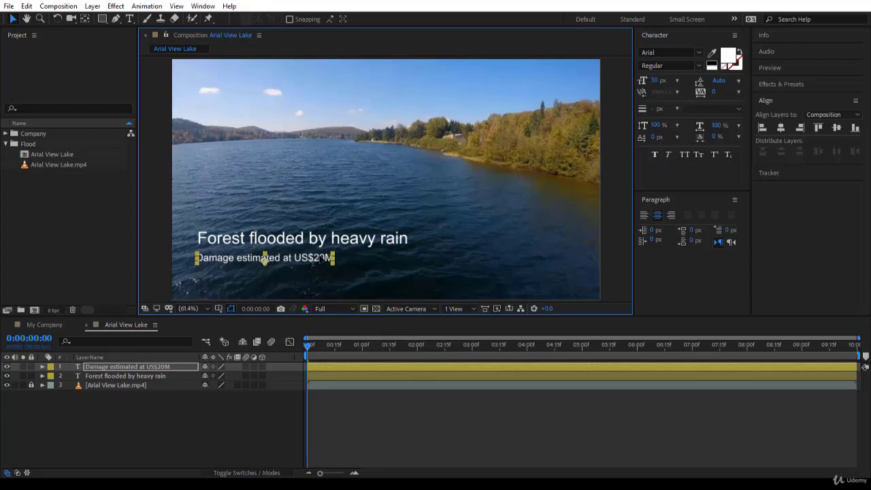
Step: Align the left edges of both caption lines, then nudge the subline up slightly
click(309, 240)
shift+click(307, 262)
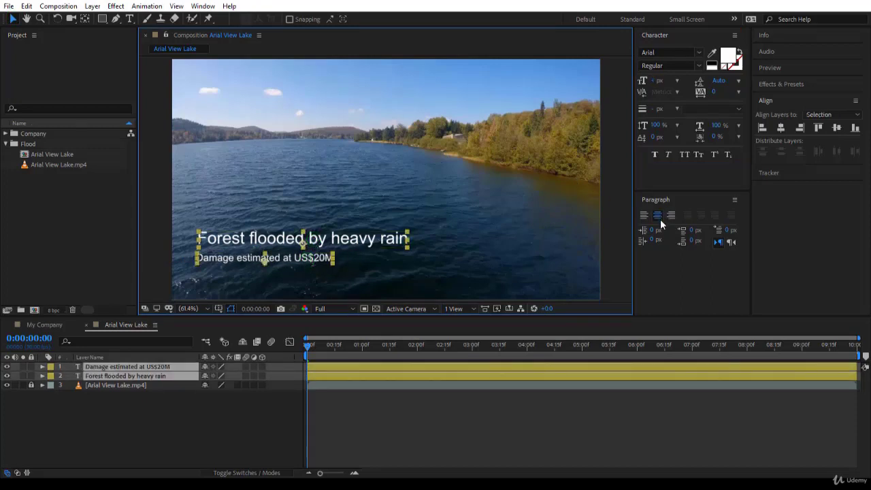
click(756, 127)
click(299, 261)
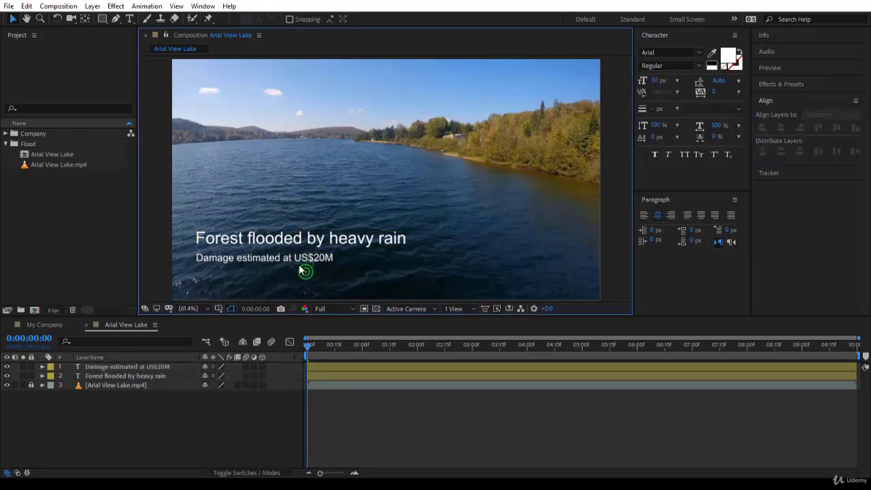
key(Up)
key(Up)
key(Up)
key(Up)
key(Up)
key(Up)
key(Up)
key(Up)
key(Up)
key(Up)
click(155, 218)
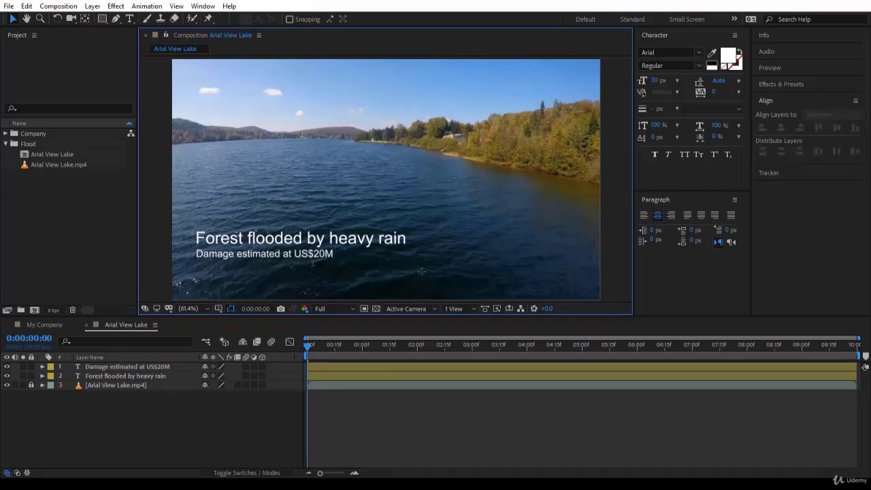
Step: Draw a green rectangle over both captions and move its shape layer below the text layers
key(q)
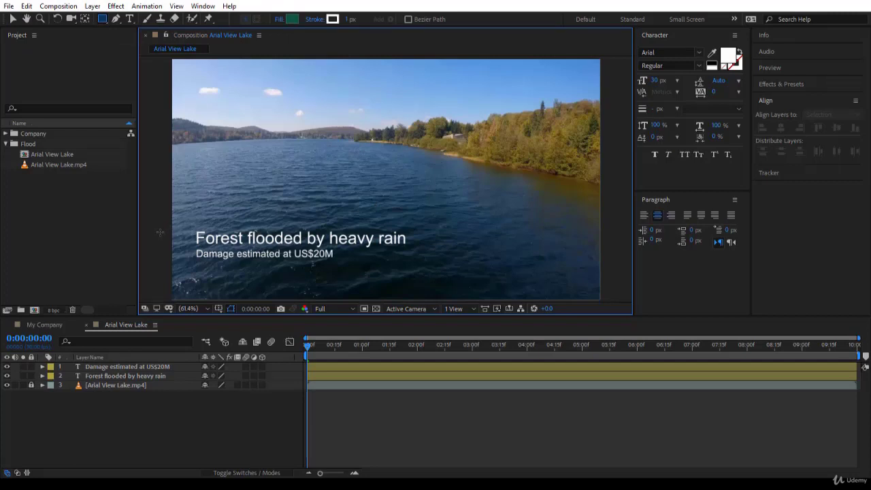
drag(160, 233, 423, 276)
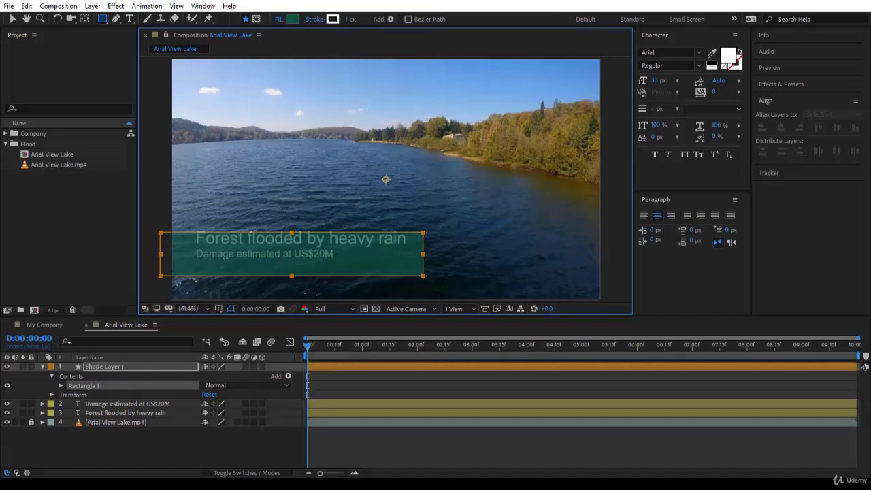
drag(423, 276, 425, 267)
click(118, 367)
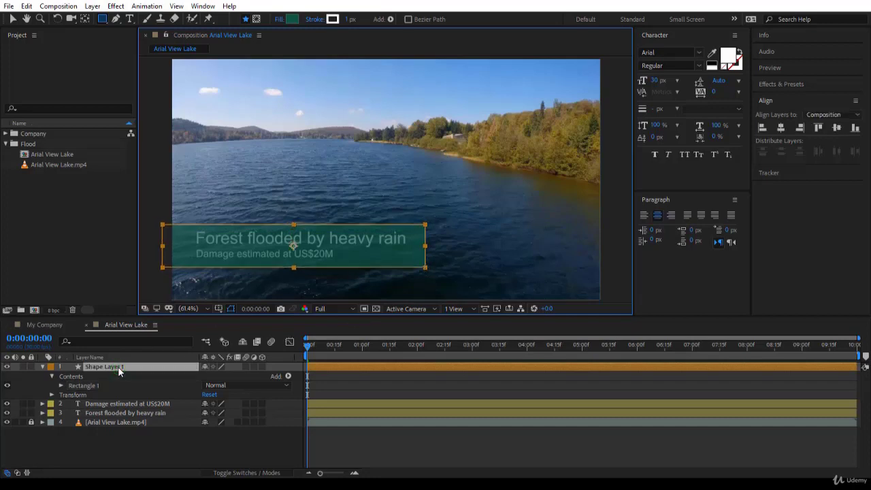
drag(118, 366, 119, 419)
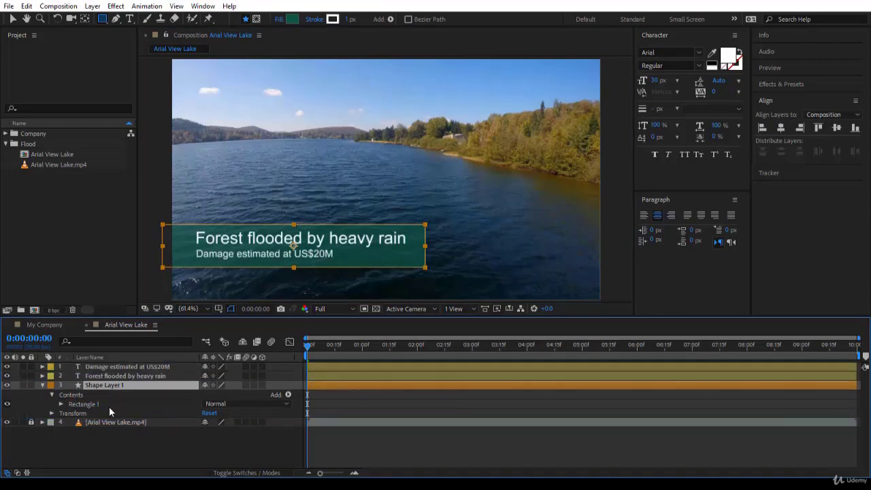
Step: Set Rectangle Path 1's Roundness to 25 on the caption box shape layer
click(61, 404)
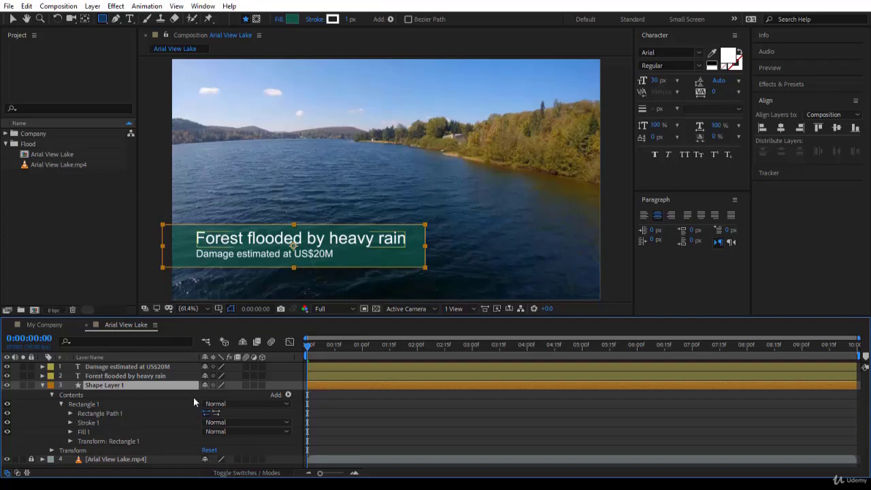
click(70, 414)
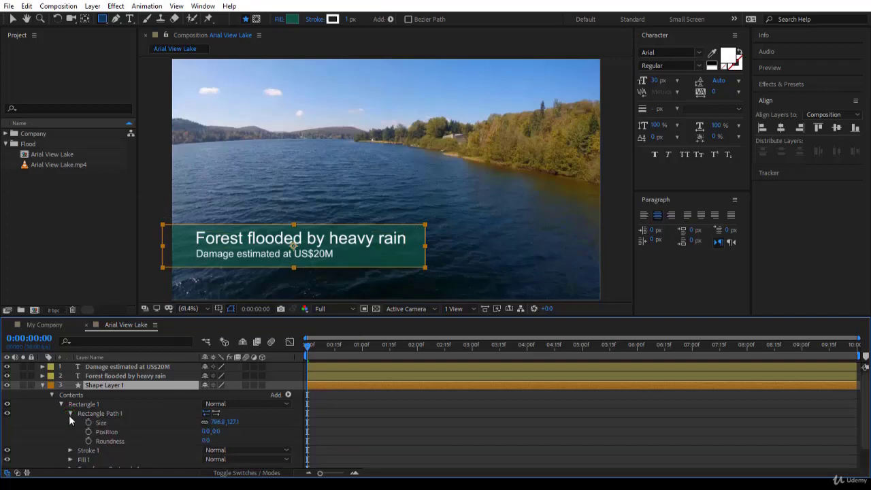
click(205, 441)
text(25)
key(Return)
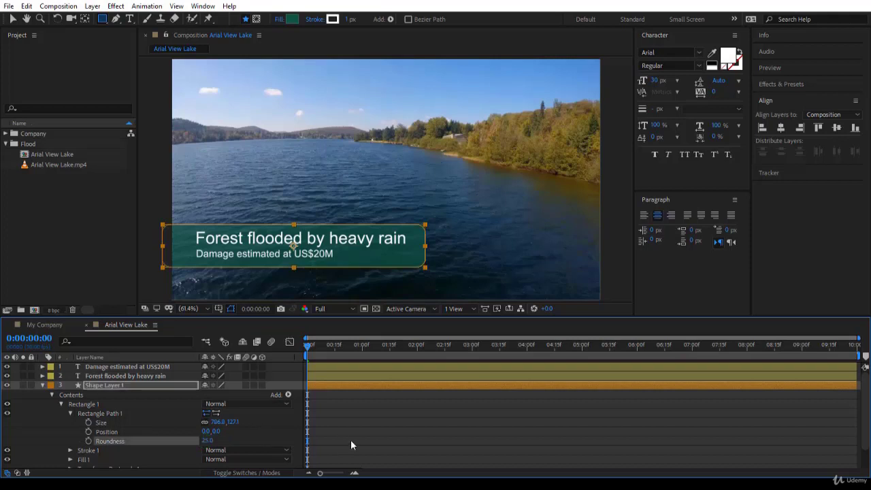
click(379, 424)
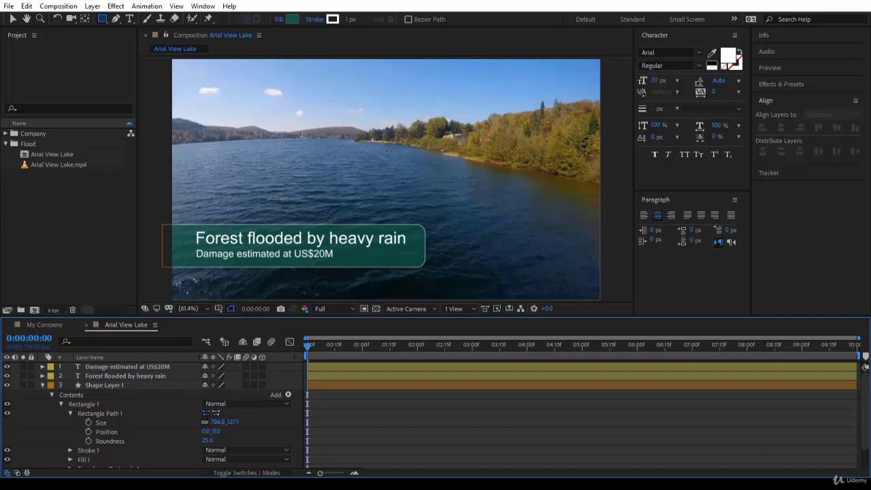
Step: Add a 'TANZANIA' text layer near the top-left of the sky and nudge it slightly down-right
key(ctrl+t)
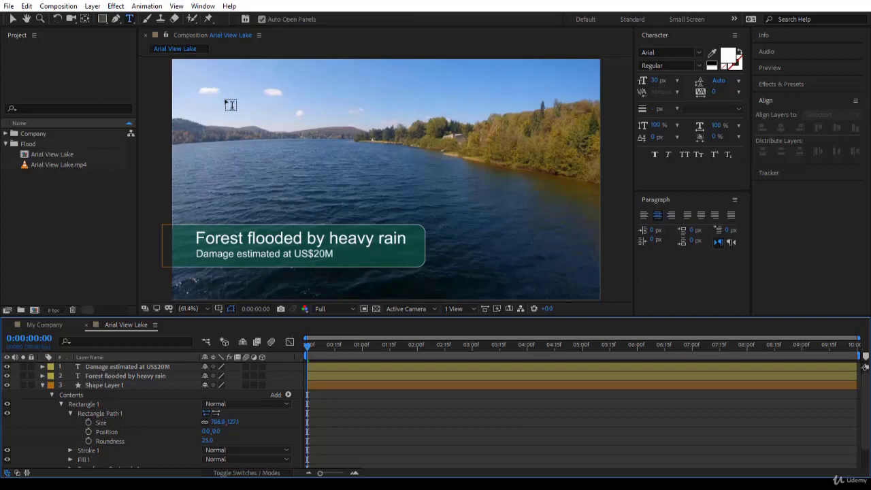
click(230, 83)
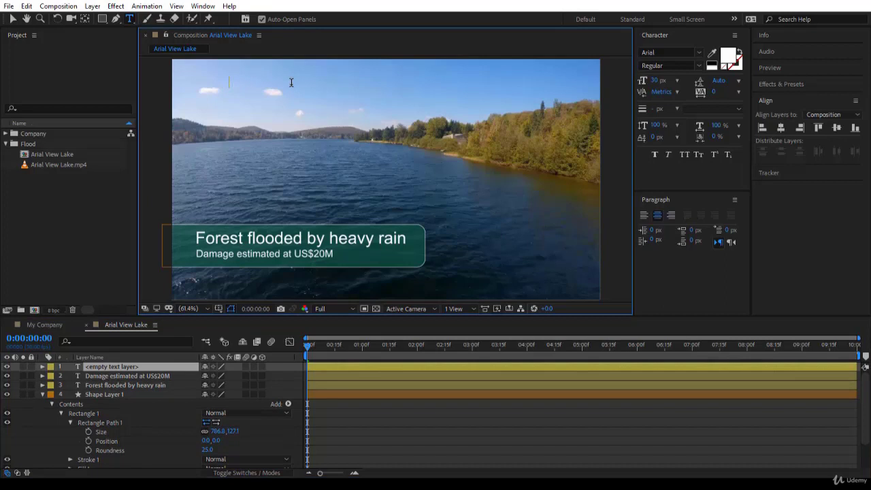
text(TANZANIA)
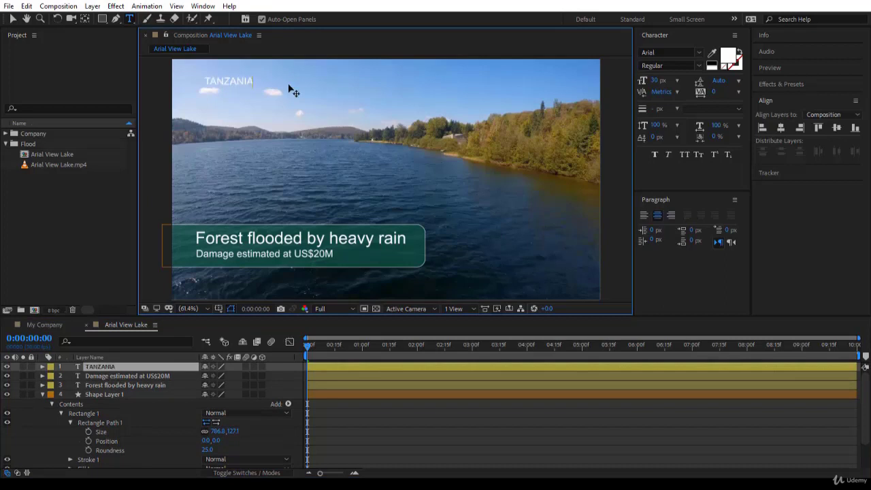
click(12, 19)
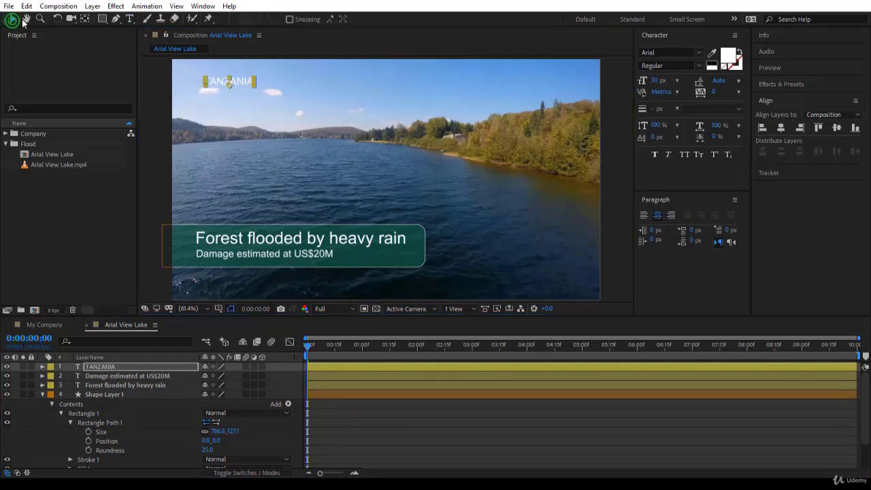
drag(241, 84, 257, 97)
click(155, 98)
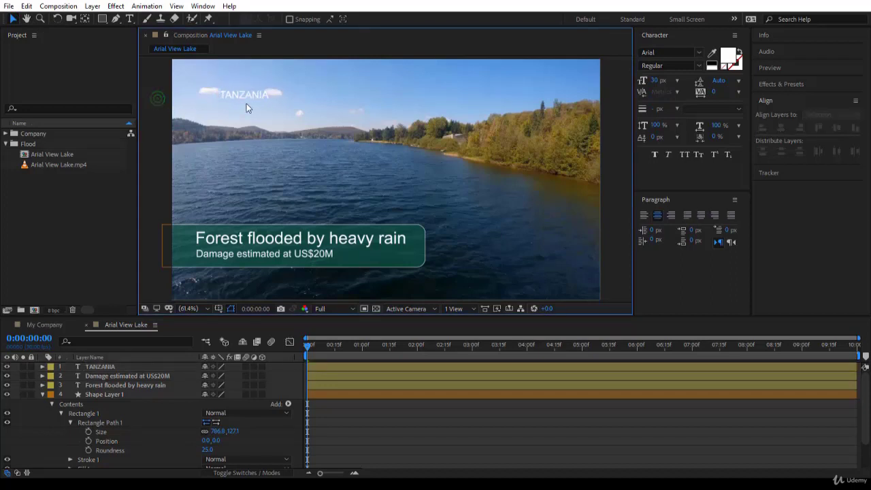
Step: Draw a teal rectangle over TANZANIA and stack Shape Layer 2 beneath the text layer
key(q)
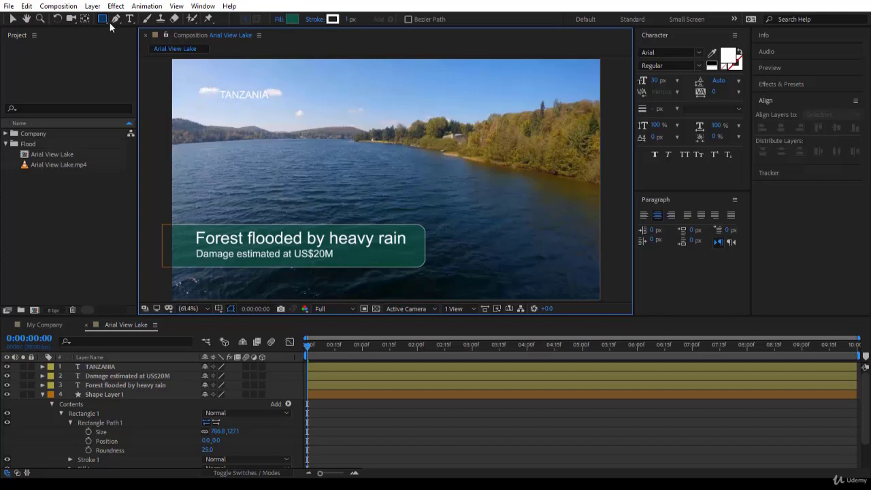
mouse_move(206, 86)
mouse_down()
mouse_move(244, 106)
mouse_move(291, 104)
mouse_up()
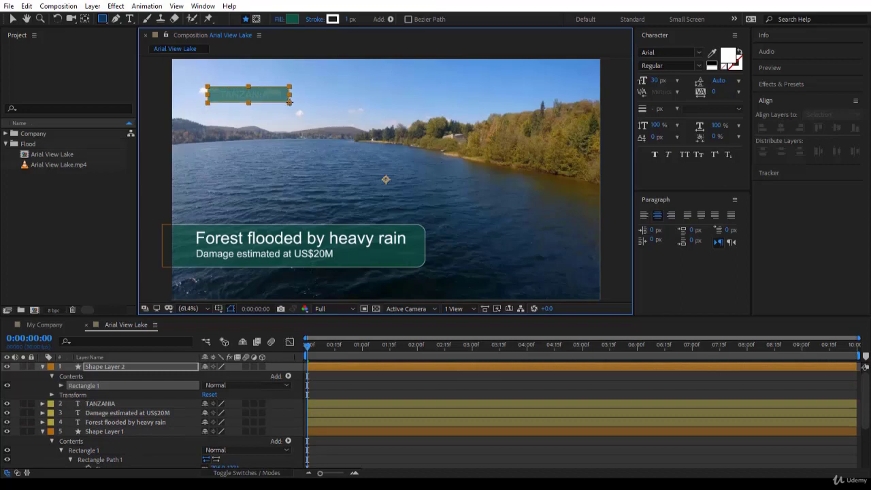
drag(290, 102, 289, 102)
click(133, 367)
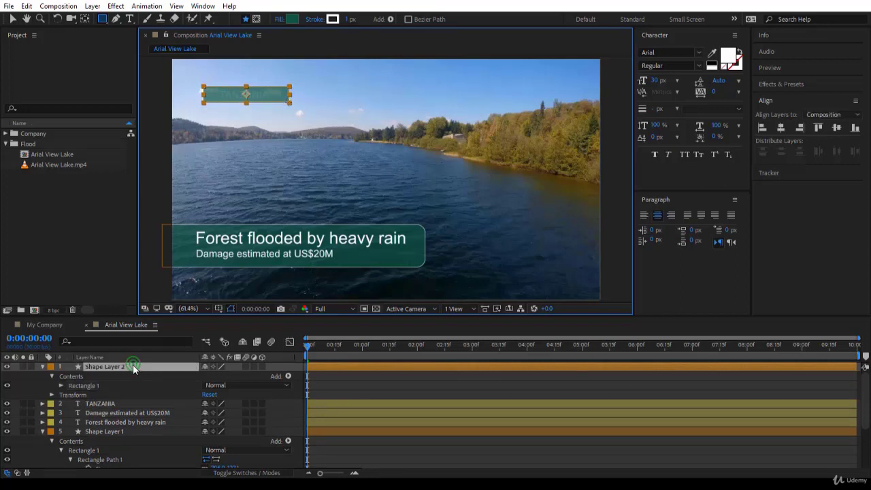
drag(133, 368, 134, 410)
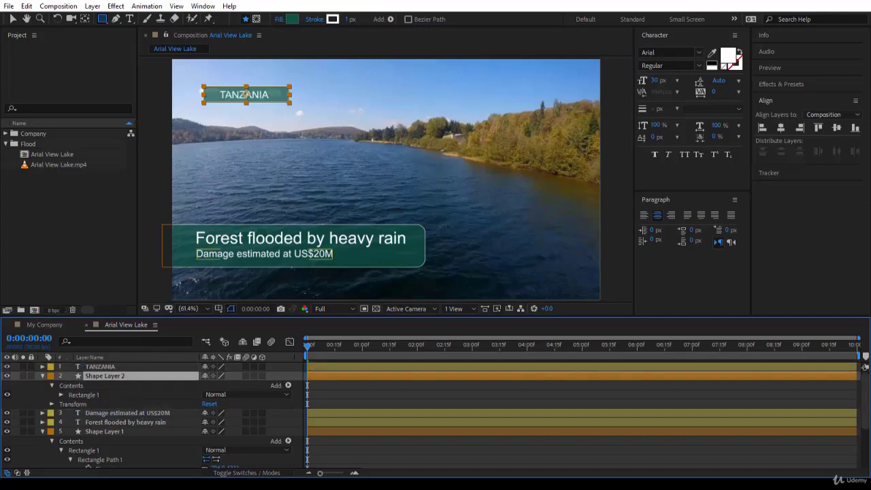
click(12, 18)
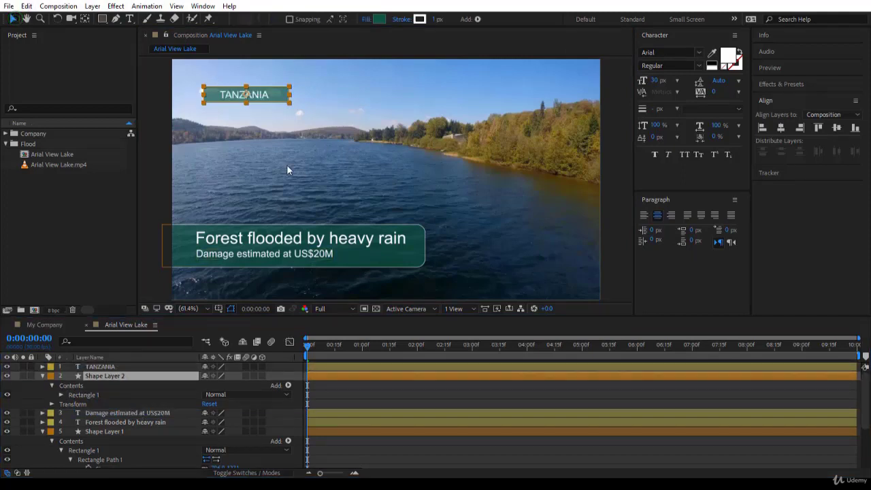
click(157, 140)
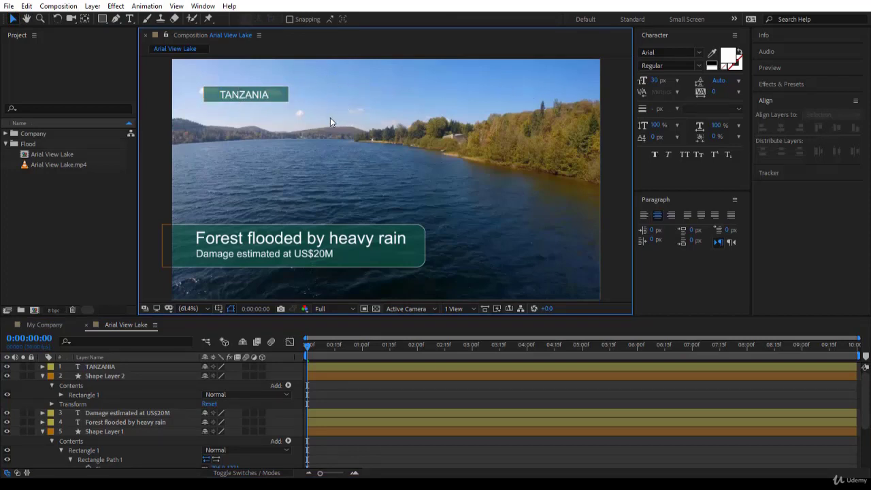
Step: Select the TANZANIA text together with its teal box in the composition
click(283, 94)
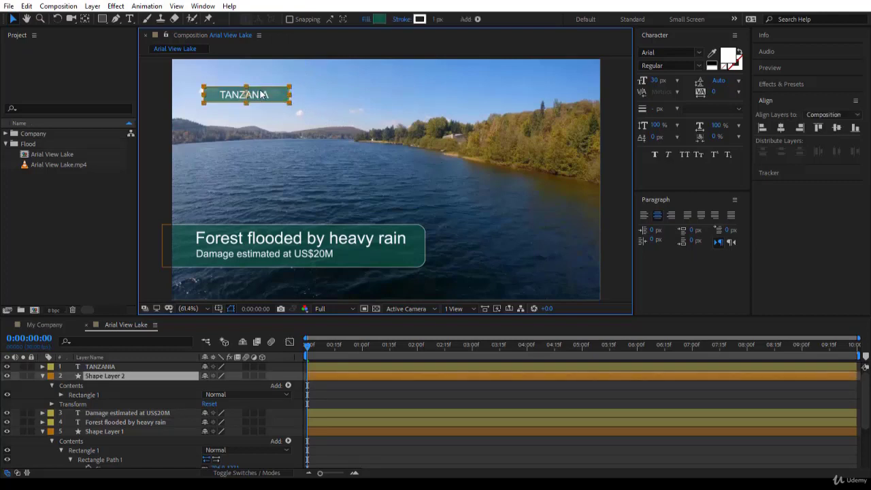
click(158, 114)
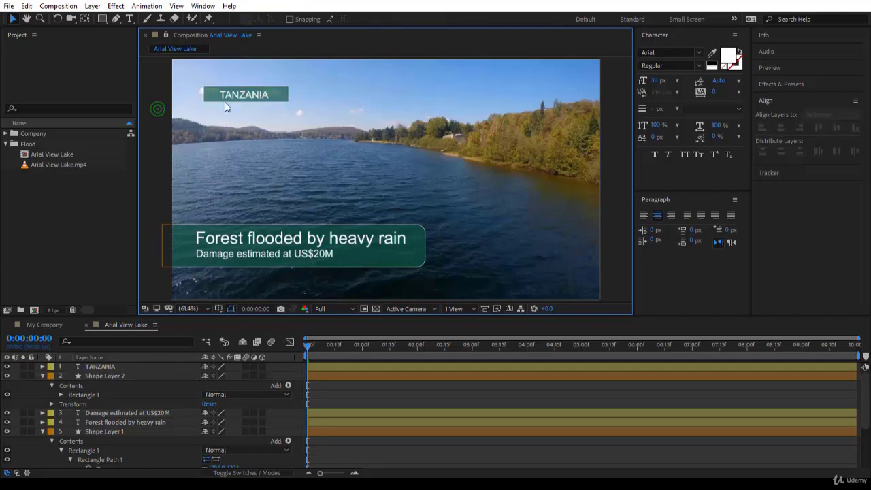
click(233, 98)
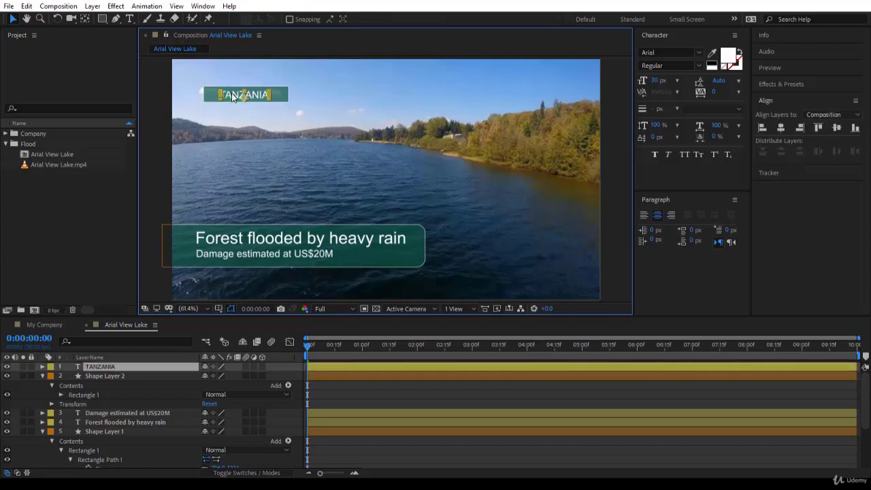
shift+click(282, 98)
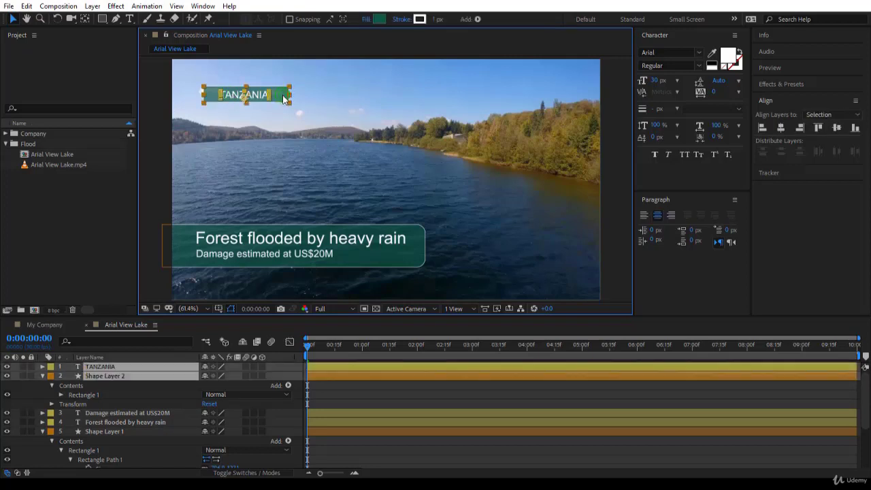
Step: Collapse Shape Layer 2 and Shape Layer 1, then select Shape Layer 2 with TANZANIA
click(43, 376)
click(41, 404)
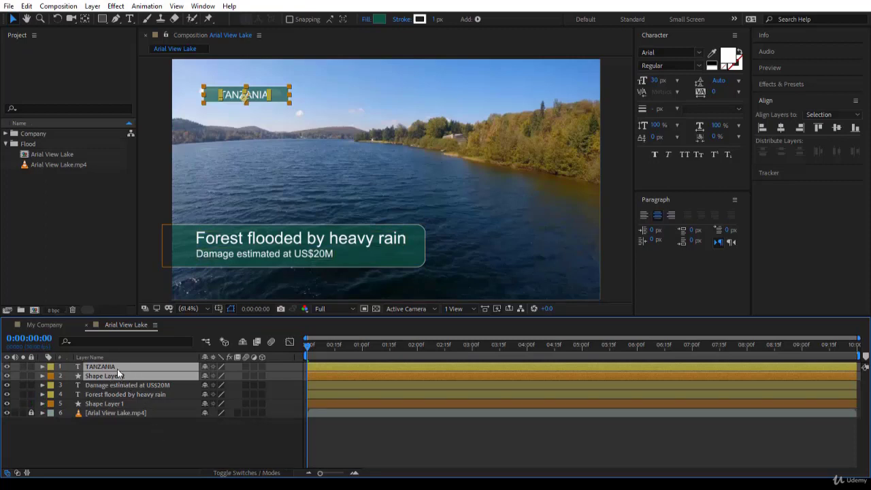
click(122, 386)
click(122, 376)
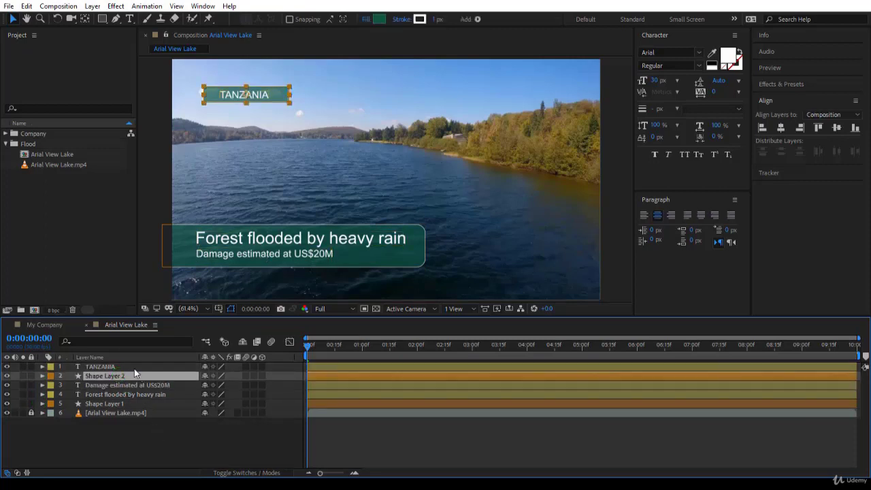
ctrl+click(128, 368)
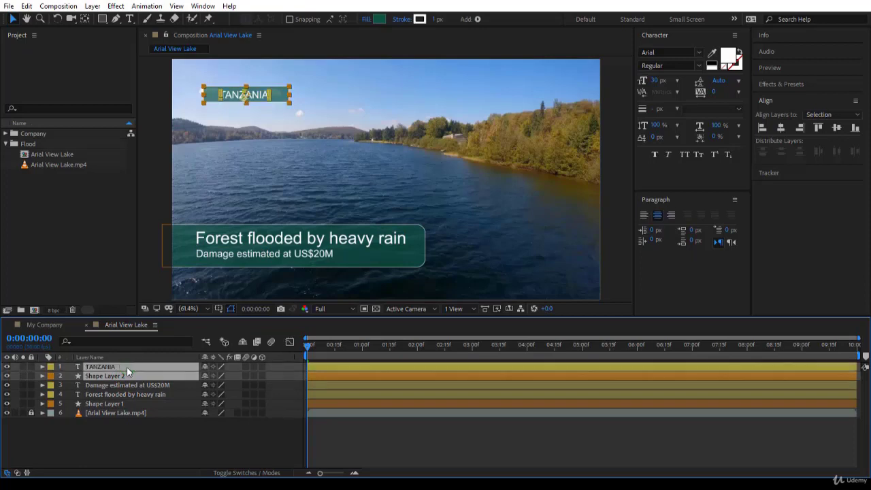
Step: Duplicate TANZANIA and its box with Ctrl+D, placing Shape Layer 3 directly under TANZANIA 2
key(ctrl+d)
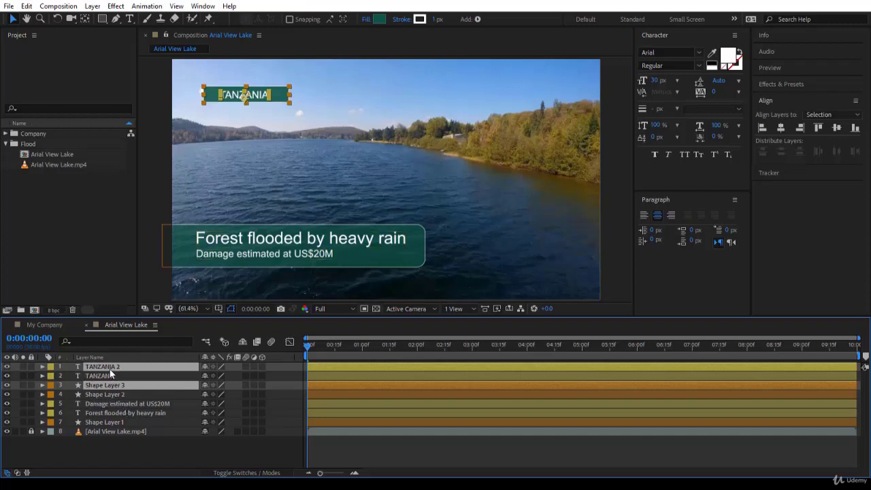
mouse_move(109, 369)
mouse_down()
mouse_move(113, 383)
mouse_move(110, 373)
mouse_up()
click(96, 385)
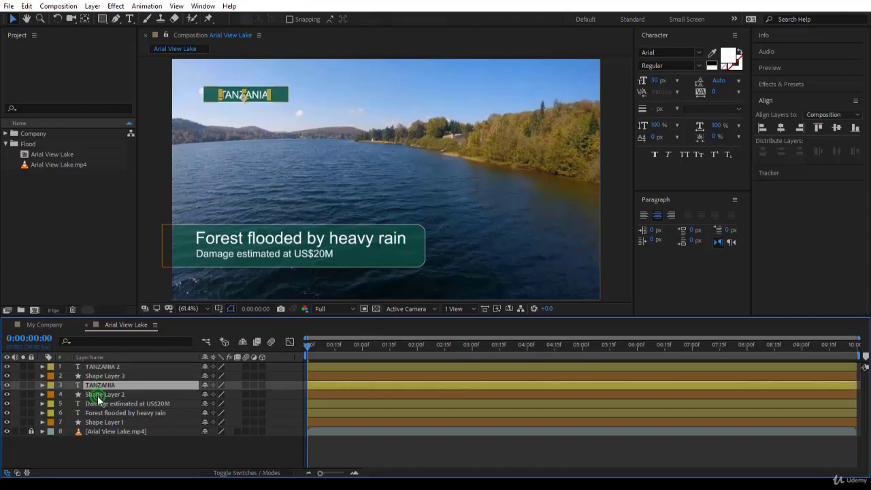
click(99, 395)
click(104, 367)
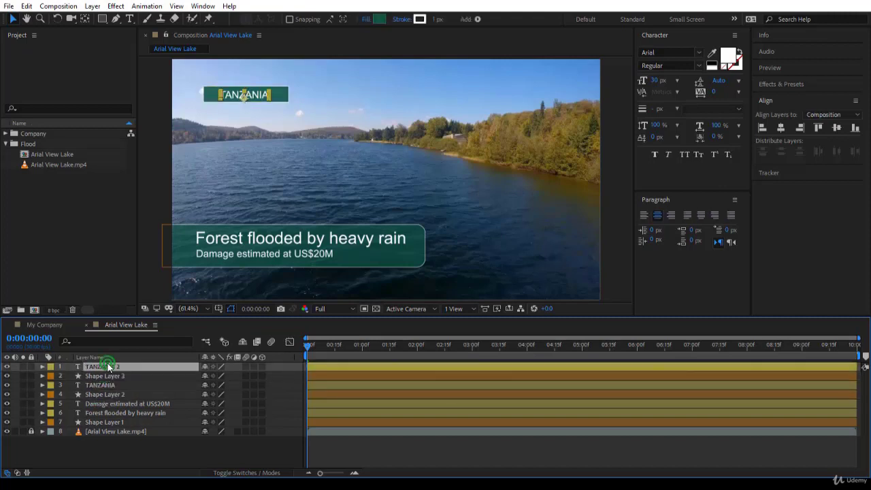
Step: Move the copied label and box to the upper right and change the text to 'AUGUST 2045'
shift+click(110, 377)
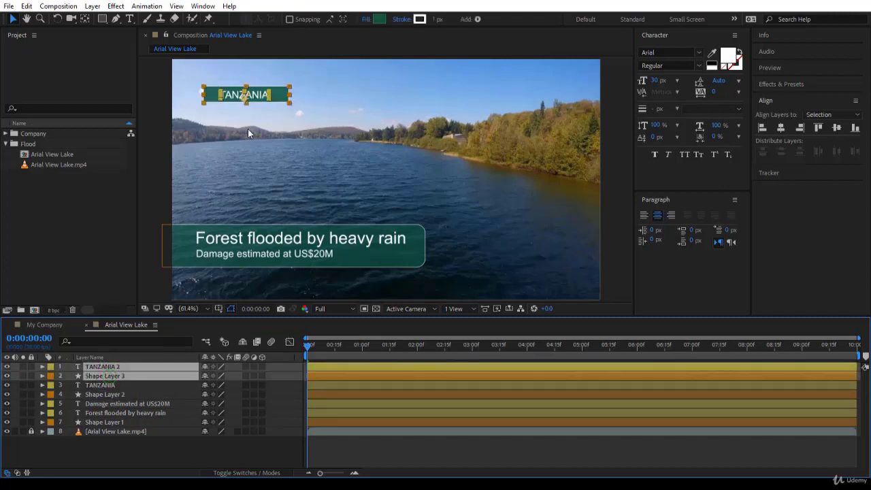
drag(251, 99, 520, 118)
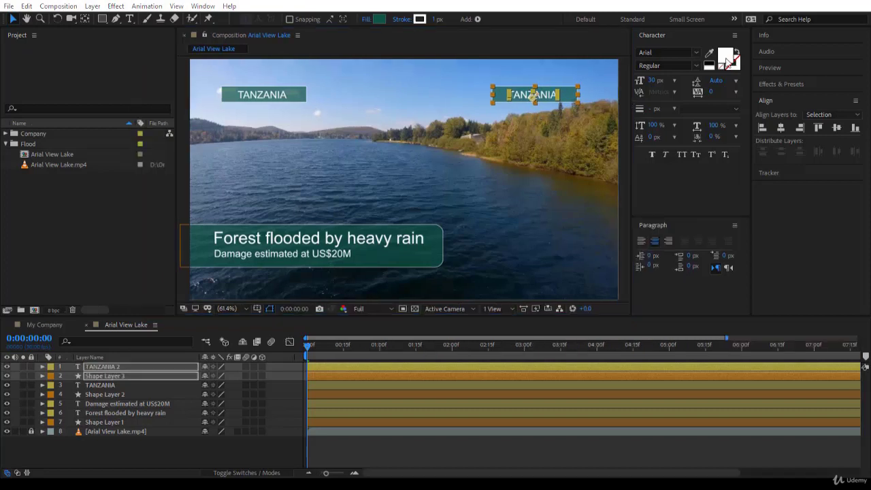
click(120, 368)
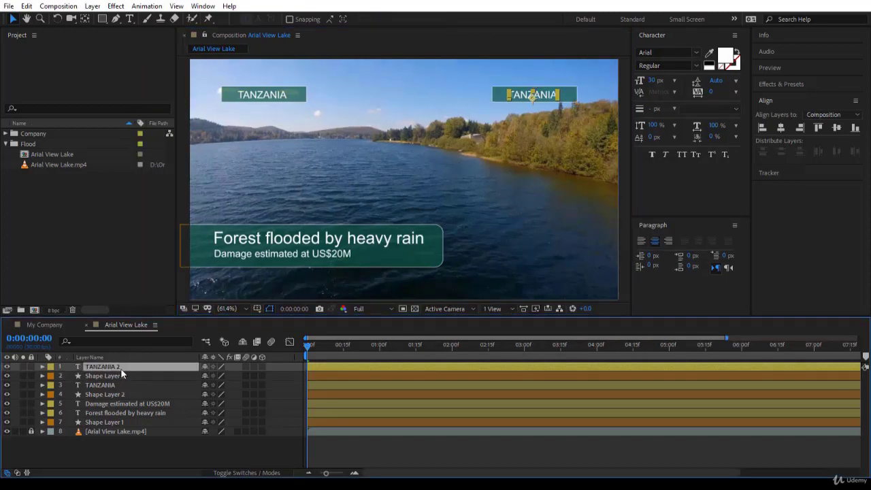
double_click(114, 367)
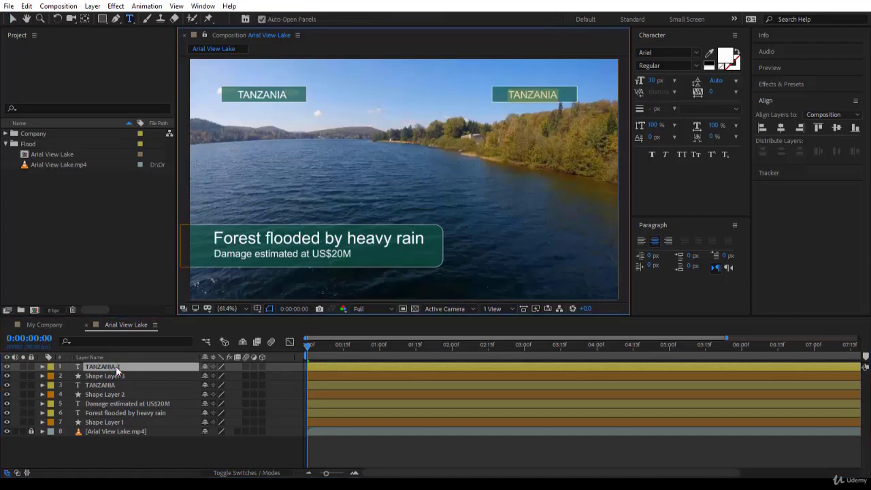
text(AUGUST 2045)
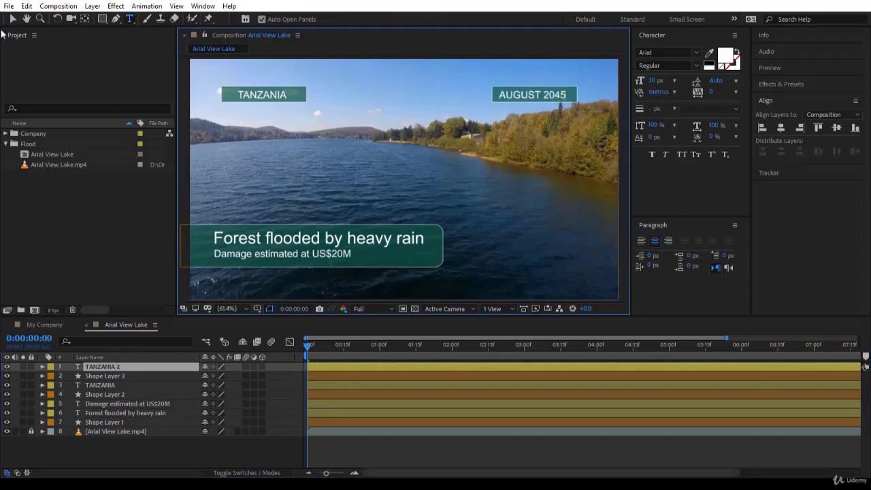
click(13, 20)
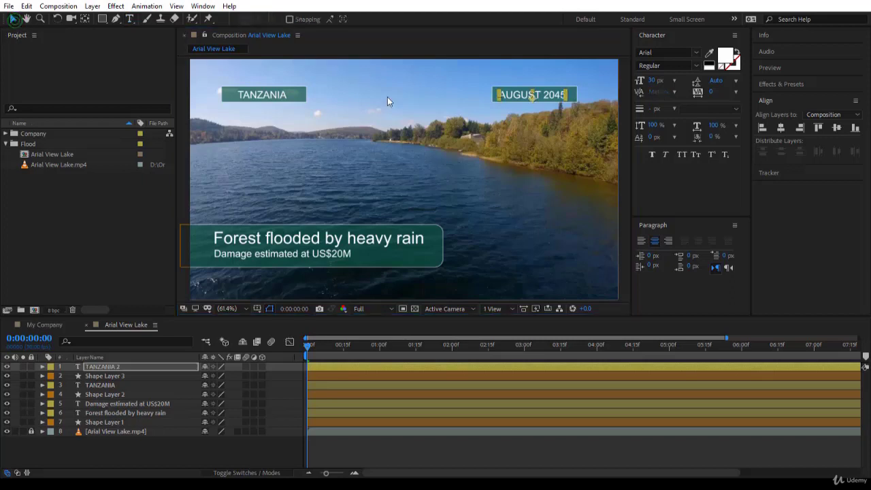
Step: Centre AUGUST 2045 horizontally on its box and nudge both slightly right
shift+click(572, 97)
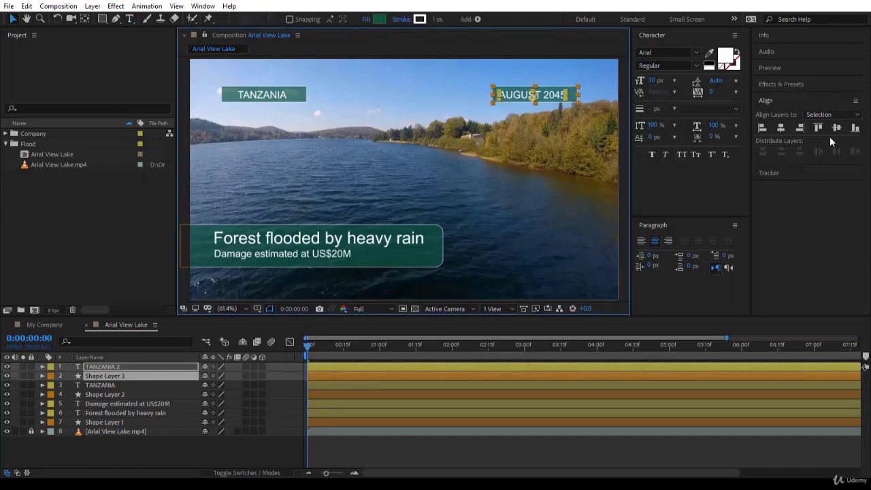
click(781, 128)
drag(532, 104, 536, 103)
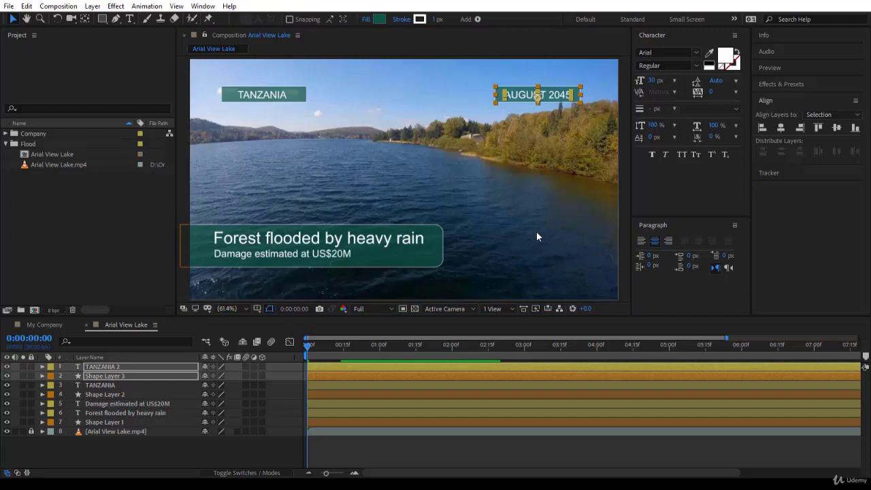
Step: Return to the plain Rectangle tool and draw Shape Layer 4 as a small square at the lower right
click(98, 21)
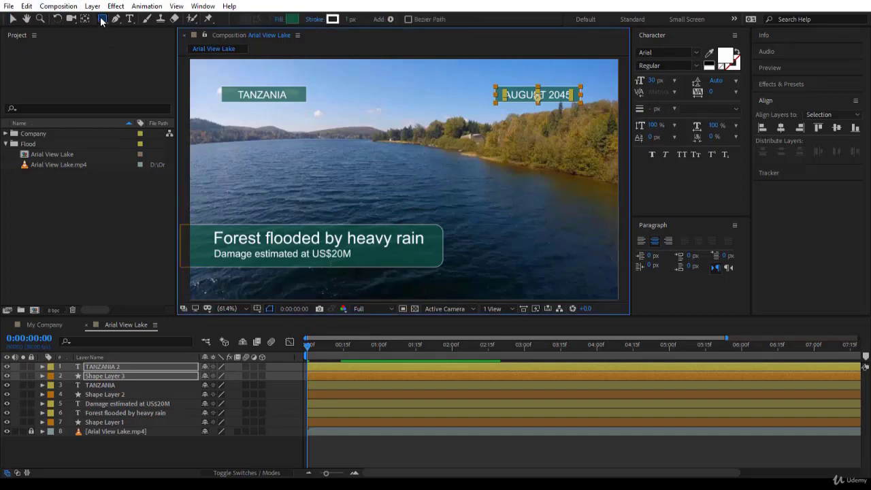
alt+click(104, 21)
click(105, 22)
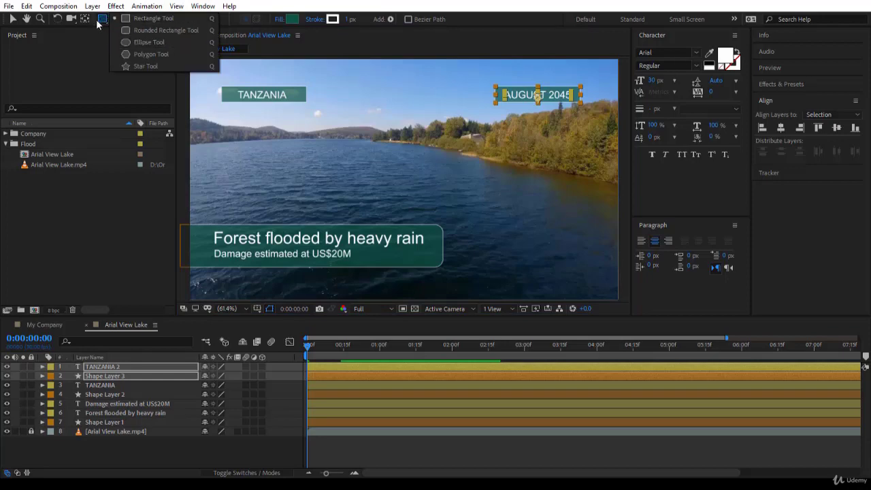
click(100, 24)
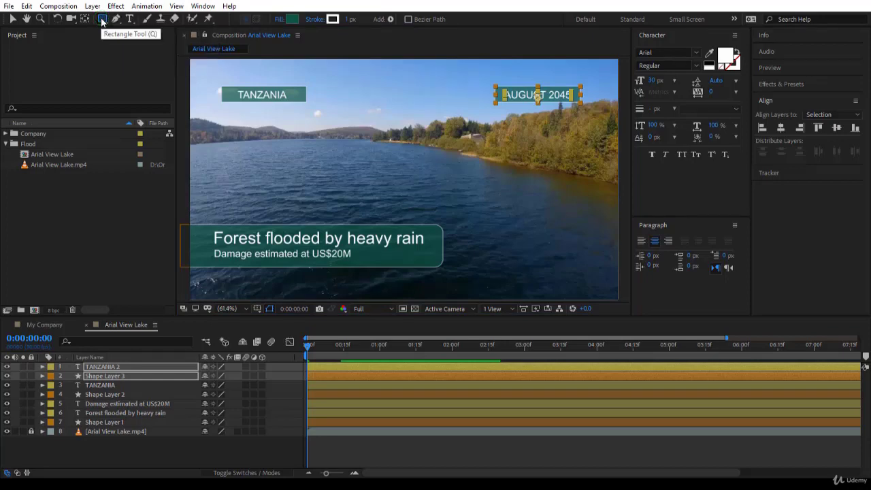
alt+click(102, 22)
alt+click(102, 22)
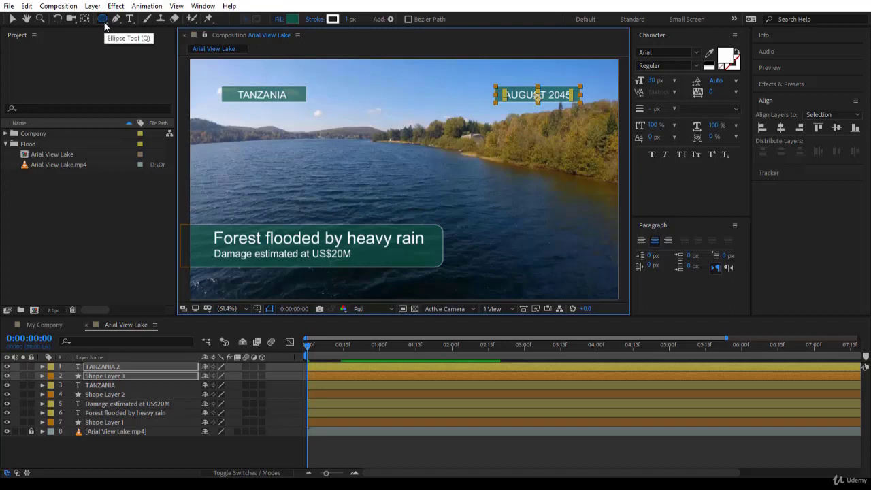
alt+click(103, 22)
alt+click(102, 22)
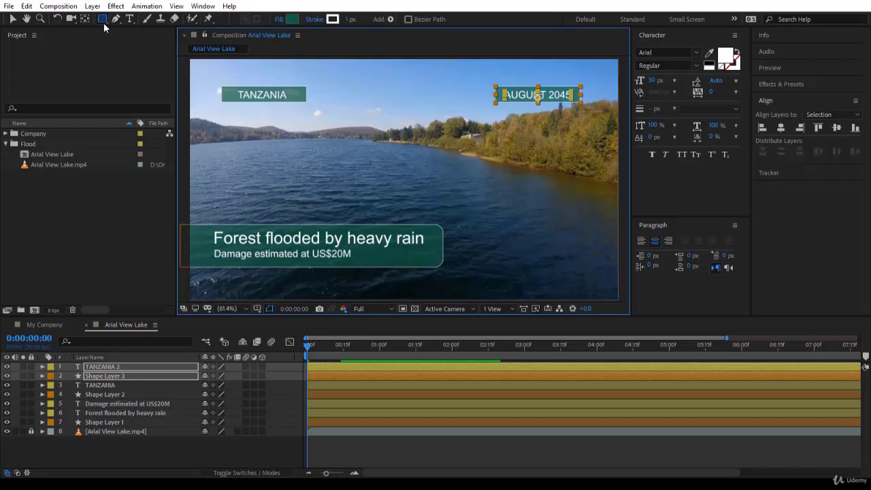
mouse_move(514, 232)
mouse_down()
mouse_move(562, 279)
mouse_move(559, 259)
mouse_up()
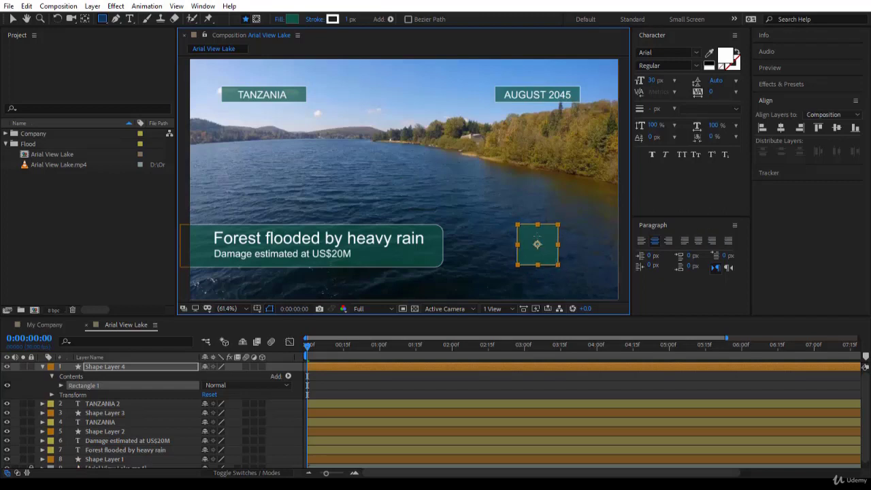
Step: Add a 'TOP NEWS' text layer inside the green square
click(132, 20)
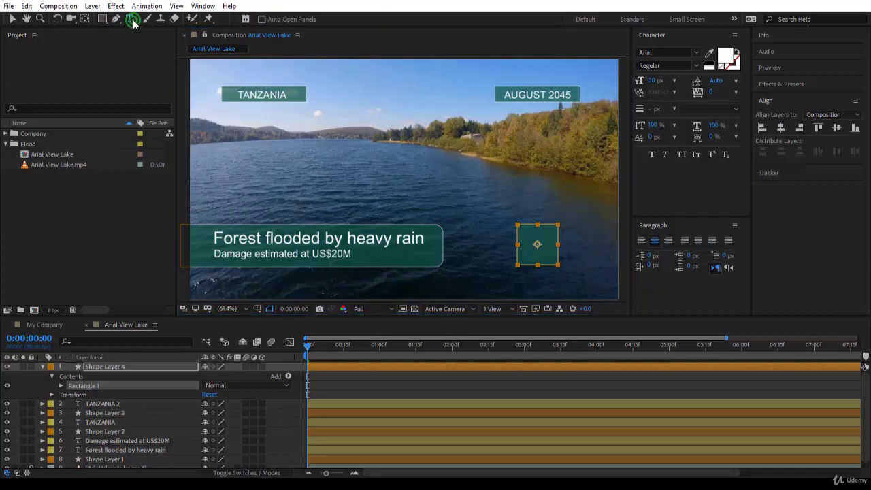
click(529, 238)
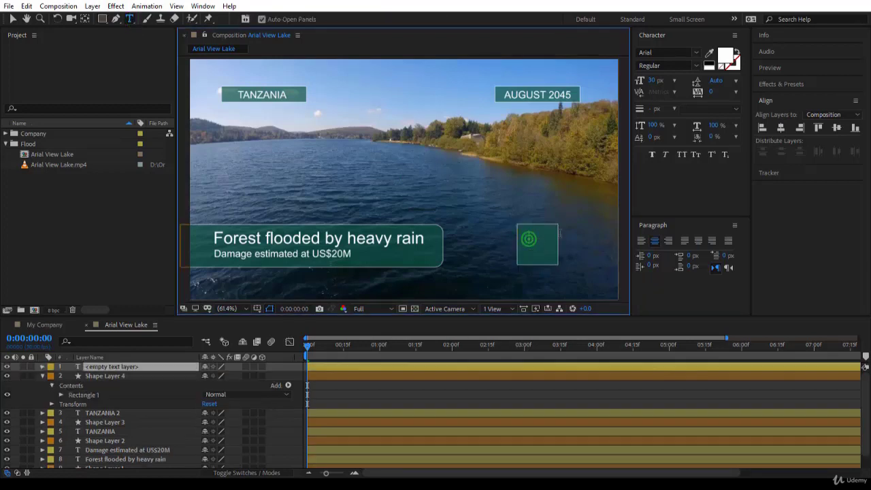
text(TOP NEWS)
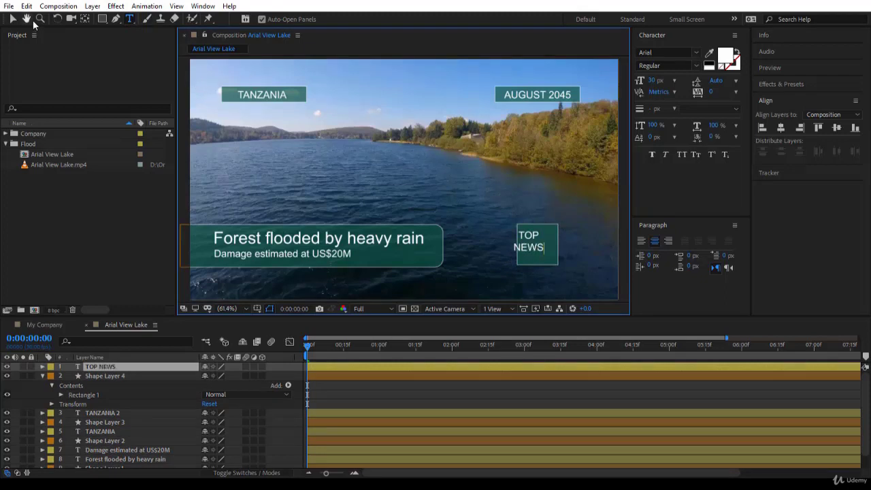
click(13, 19)
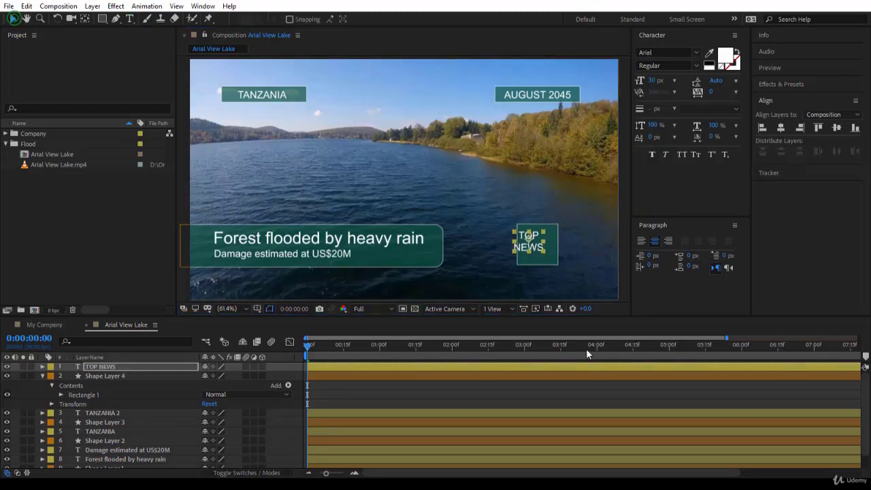
Step: Centre TOP NEWS horizontally and vertically on the square, then shift both slightly lower right
shift+click(547, 261)
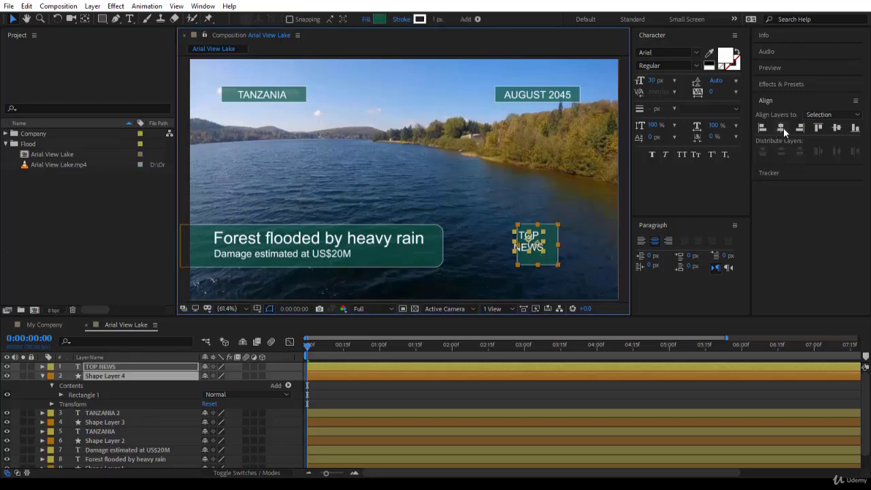
click(783, 129)
click(837, 127)
drag(537, 249, 542, 251)
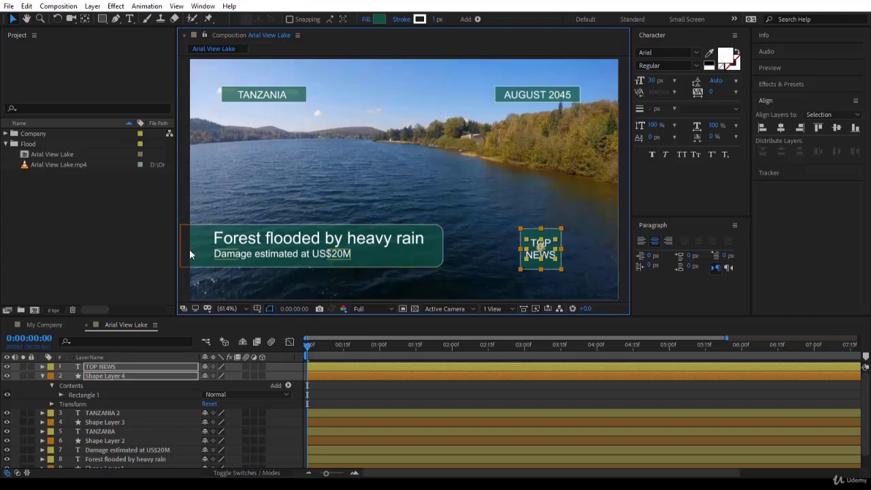
click(153, 260)
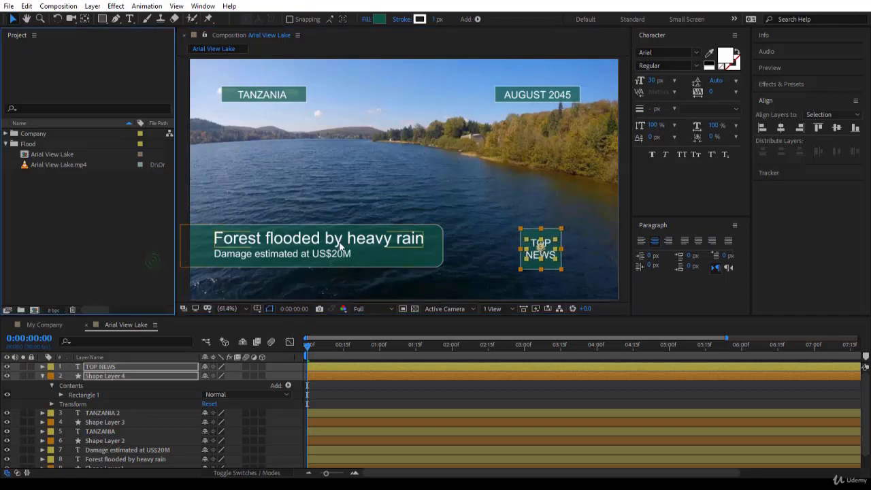
click(429, 382)
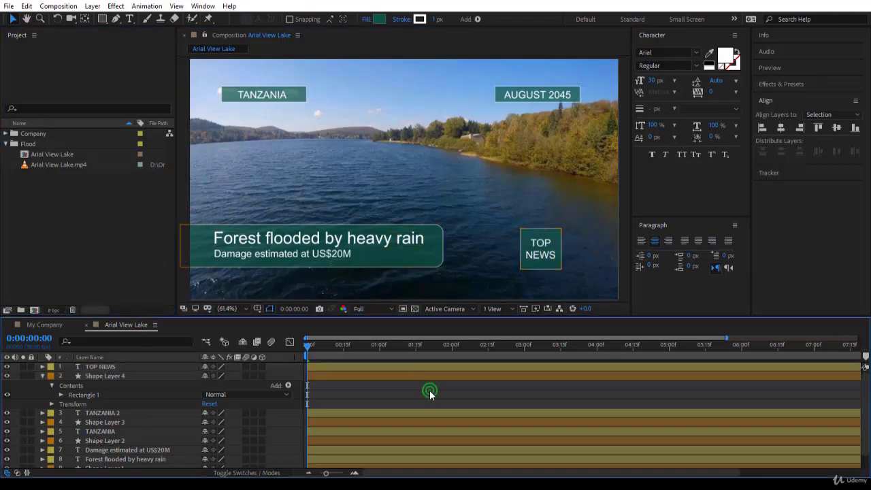
Step: Collapse Shape Layer 4, enlarge the timeline to list all ten layers, and select Shape Layer 1
click(42, 376)
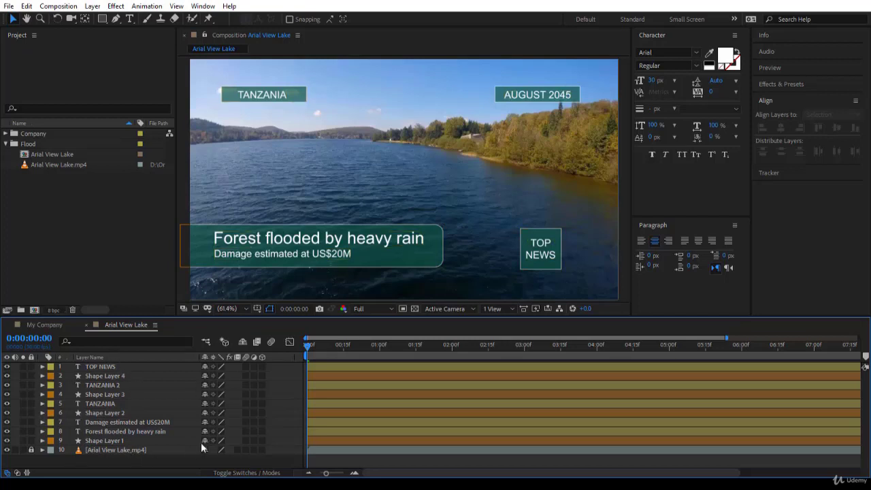
drag(137, 316, 136, 296)
click(121, 422)
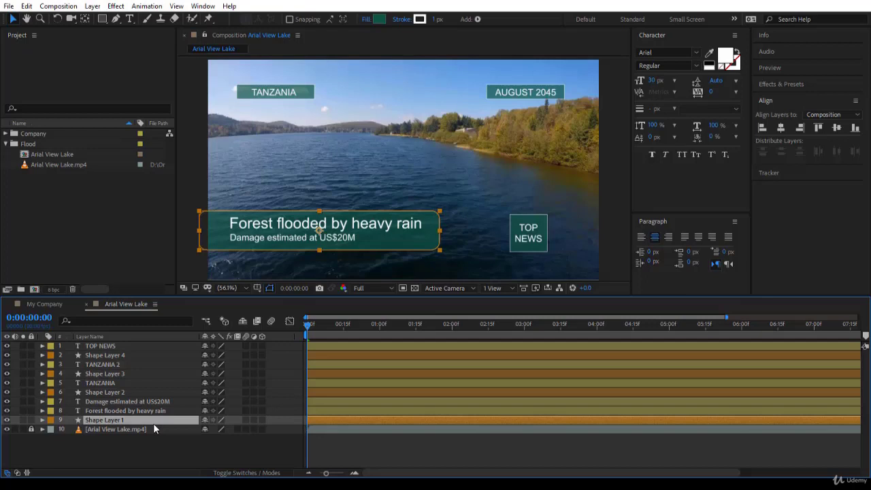
Step: Rename Shape Layers 1, 2 and 3 to BG LT, BG Place and BG Date
key(Return)
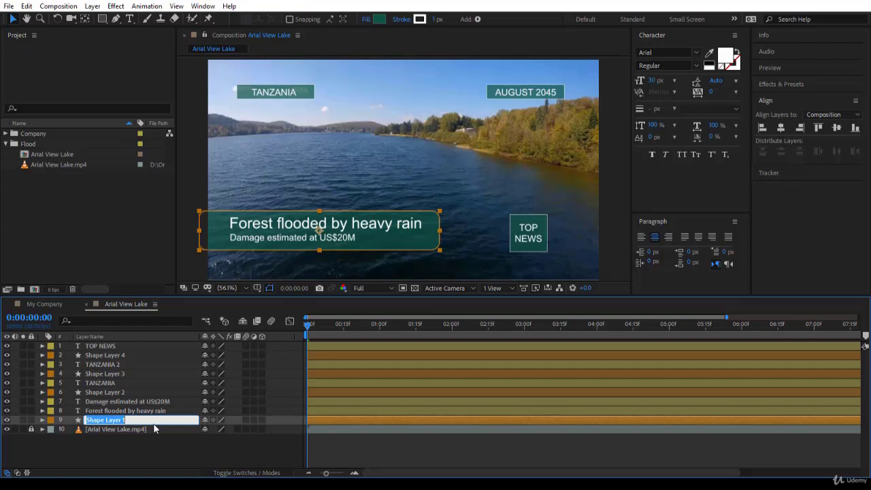
text(BG LT)
click(129, 392)
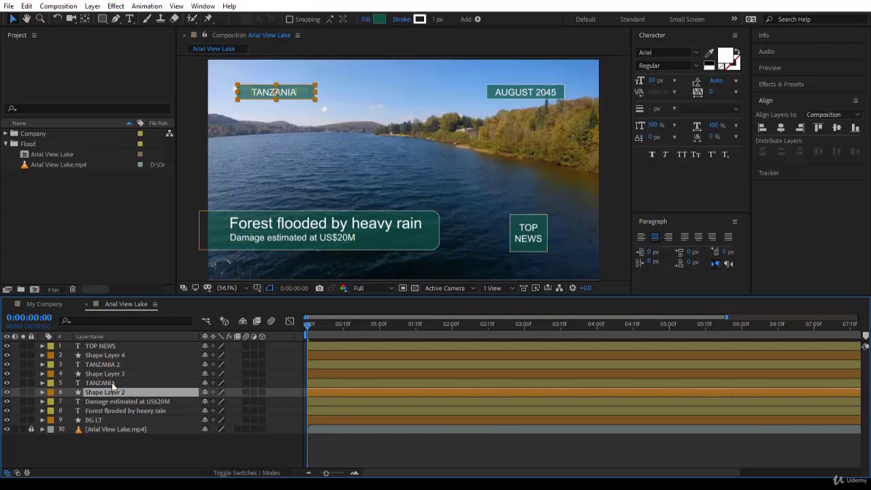
key(Return)
text(BG Place)
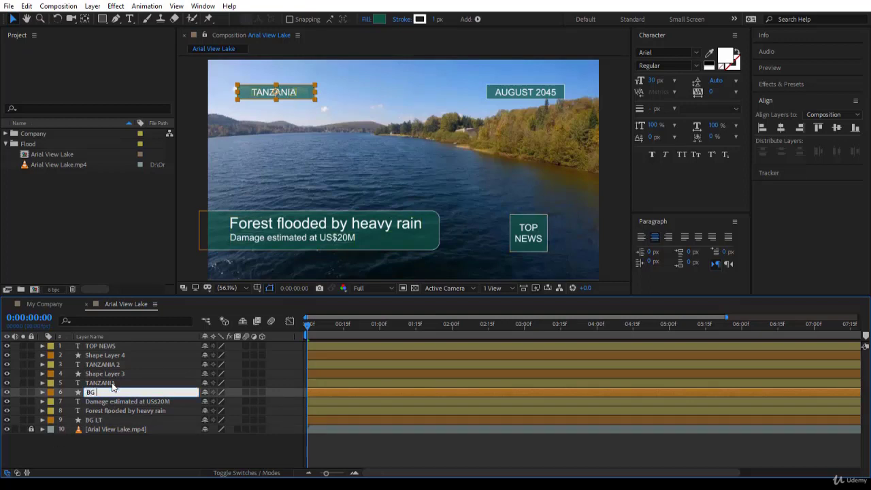
click(121, 377)
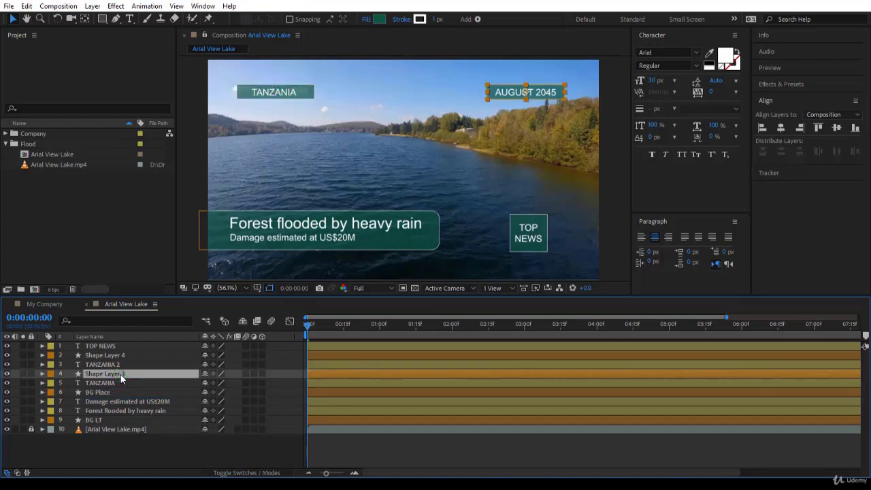
key(Return)
text(BG Date)
click(116, 365)
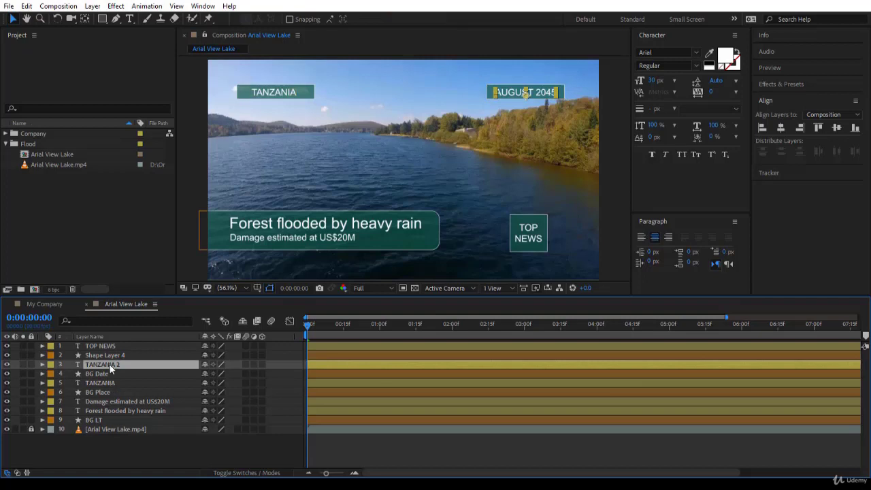
Step: Rename TANZANIA 2 to 'August 2045' and Shape Layer 4 to 'BG TN'
key(Return)
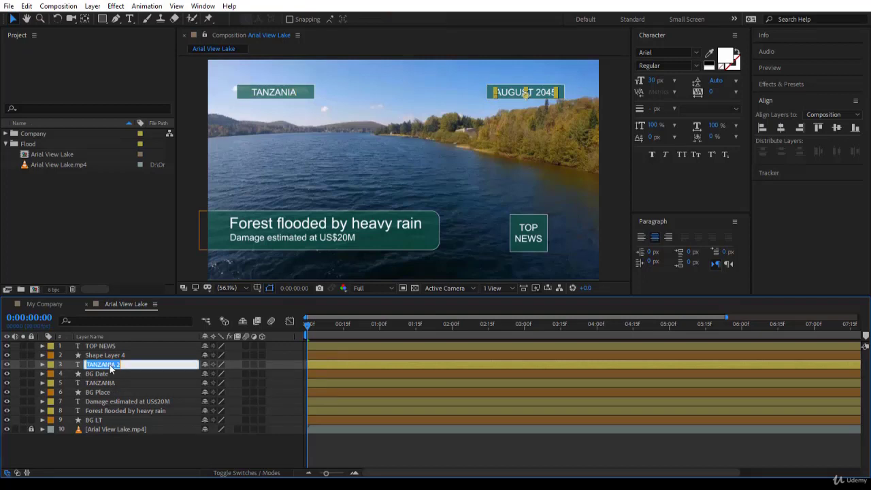
text(August 2045)
key(Return)
click(121, 355)
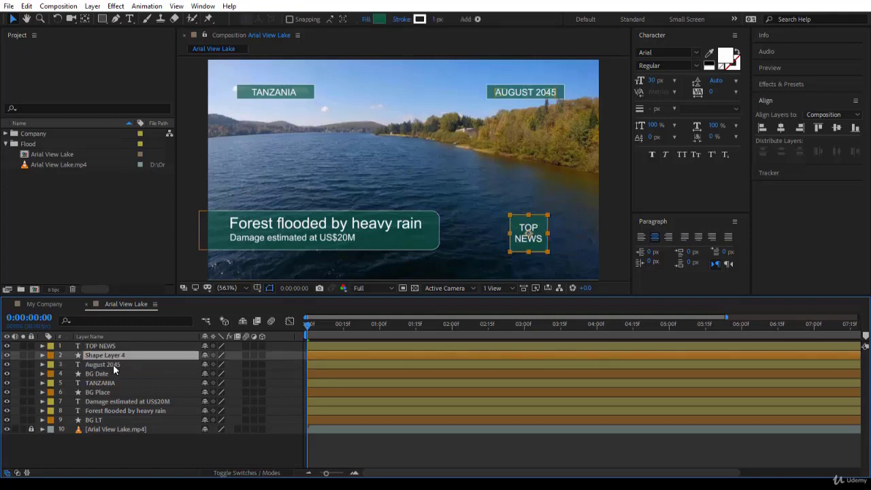
key(Return)
text(BG TN)
key(Return)
click(114, 455)
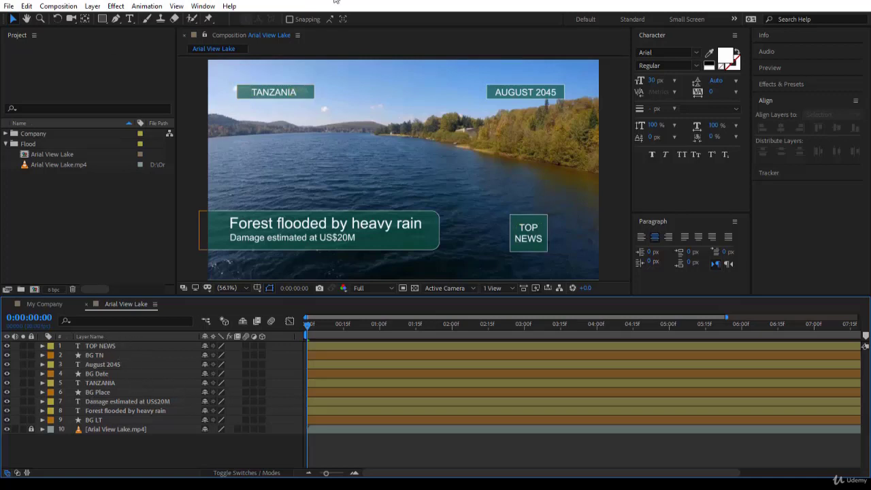
click(391, 245)
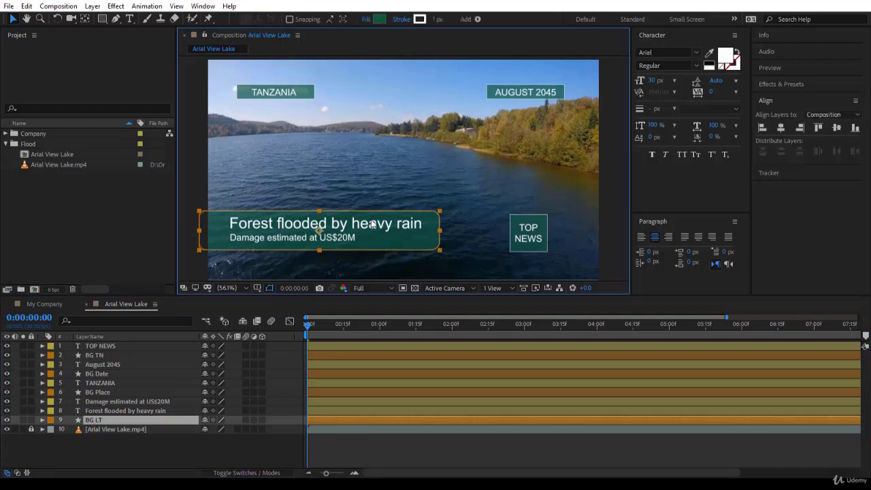
click(201, 185)
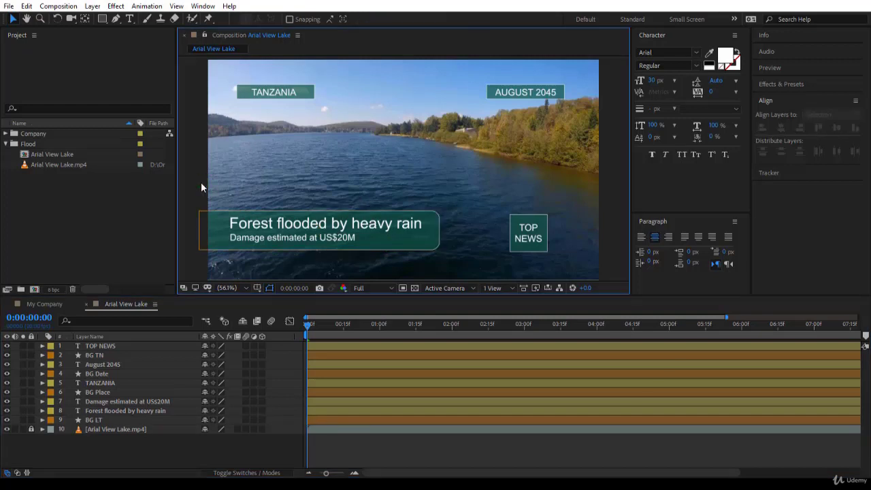